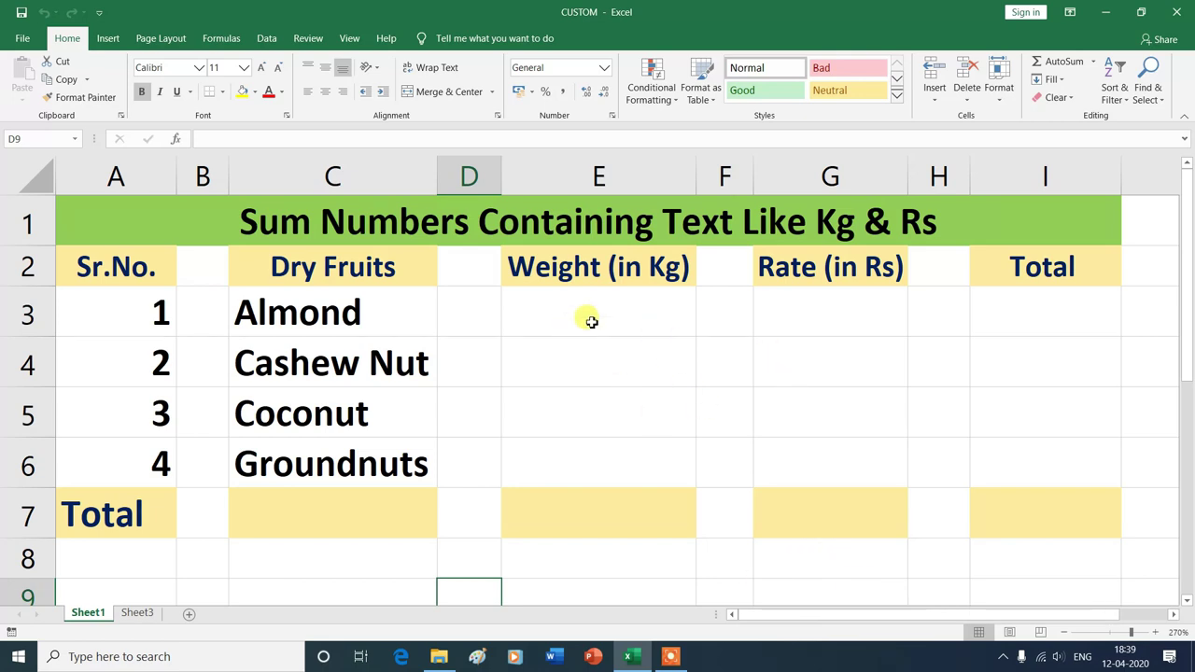
Step: Enter 12 as Almond's weight in E3 and 20 as its rate in G3
{"action": "key", "text": "alt"}
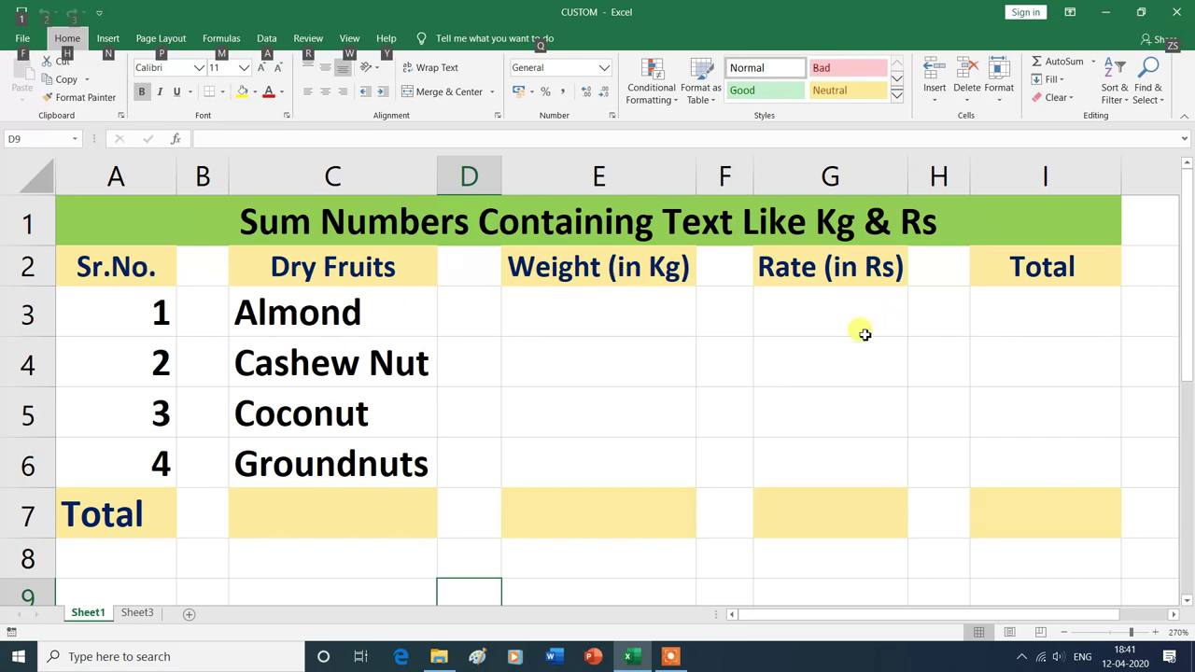
{"action": "left_click", "coordinate": [635, 323]}
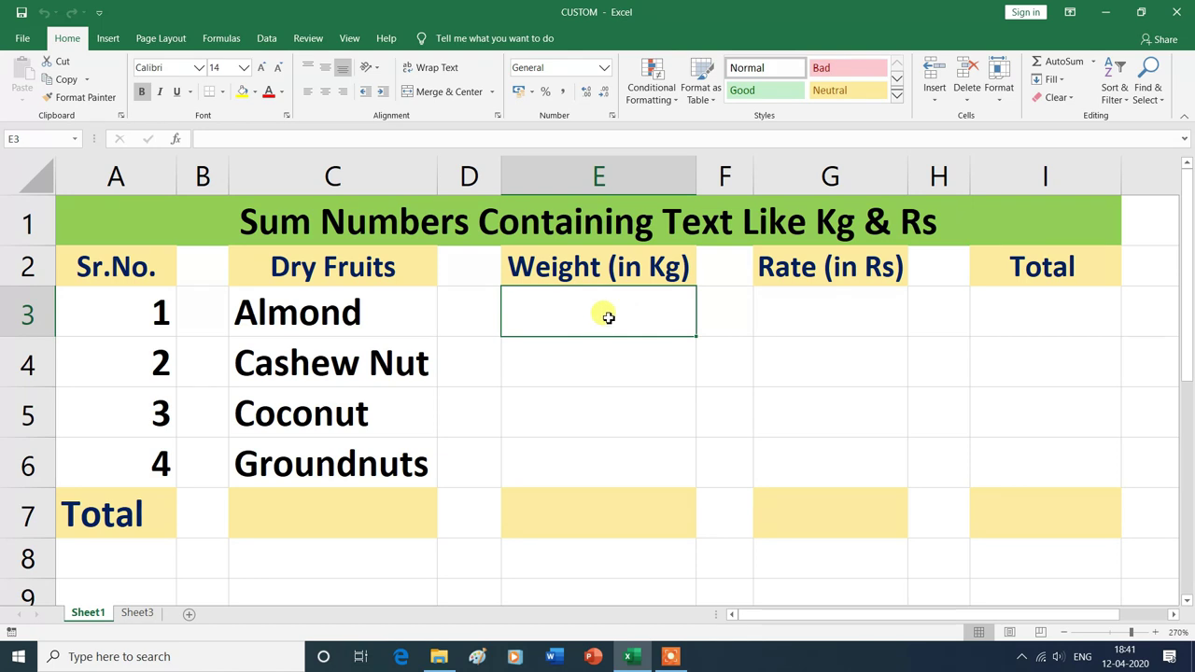
{"action": "type", "text": "12"}
{"action": "key", "text": "Tab"}
{"action": "key", "text": "Tab"}
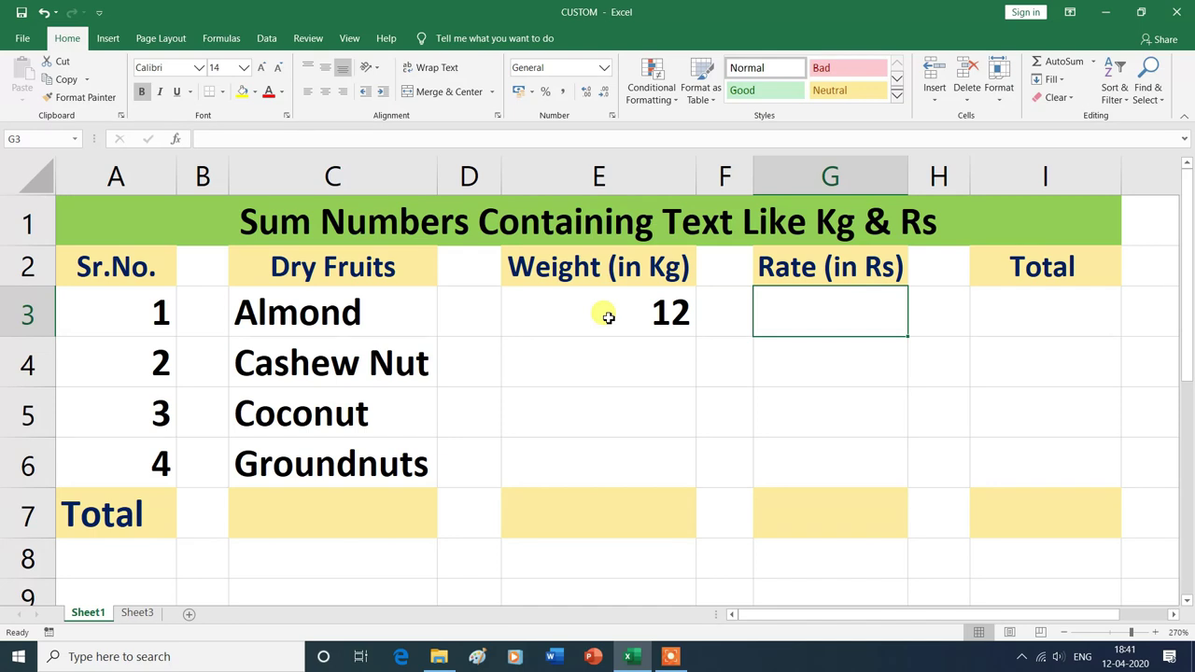
{"action": "type", "text": "20"}
Step: Enter =G3*E3 in I3 so Almond's Total shows 240
{"action": "left_click", "coordinate": [996, 327]}
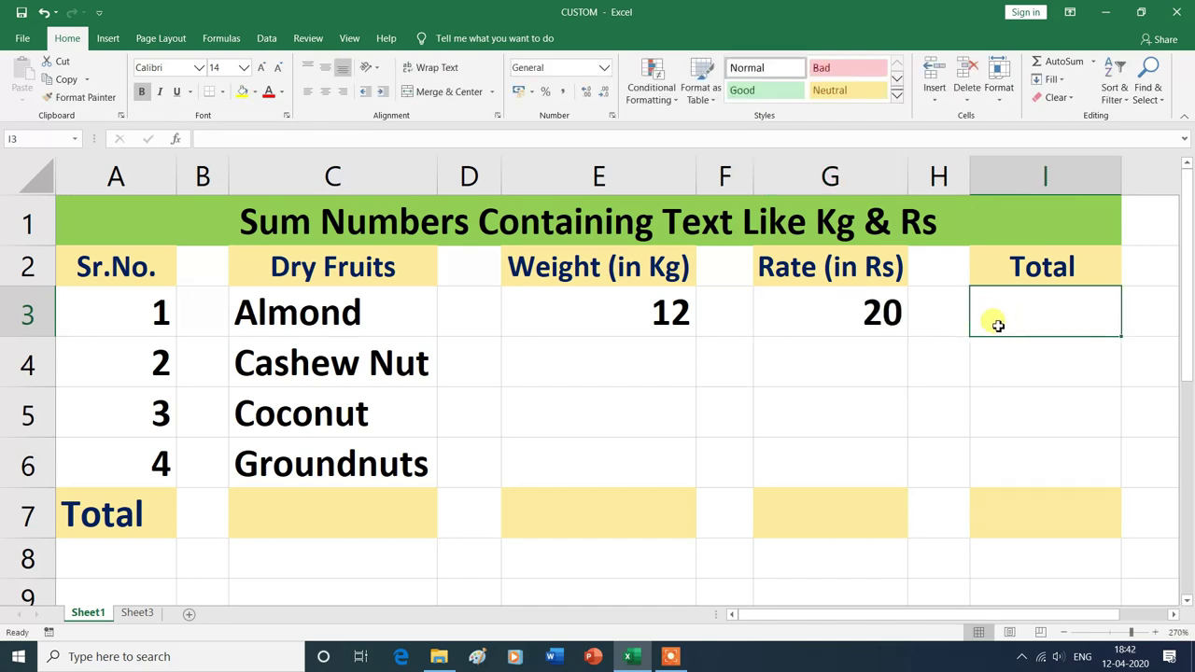
{"action": "type", "text": "="}
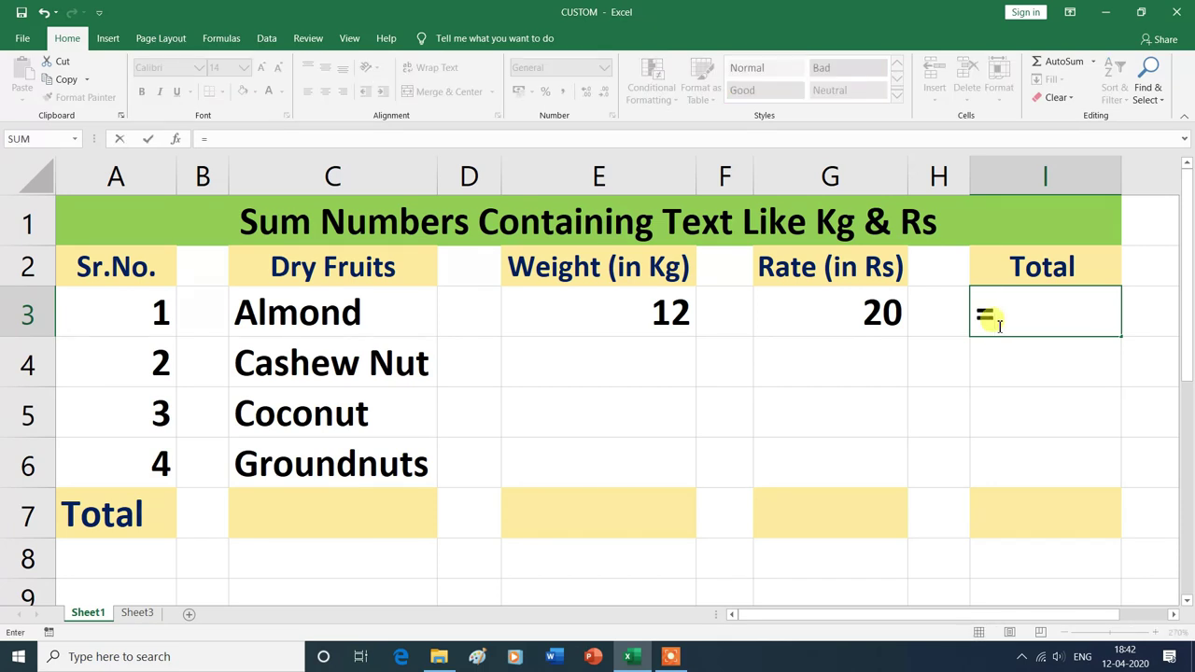
{"action": "left_click", "coordinate": [832, 315]}
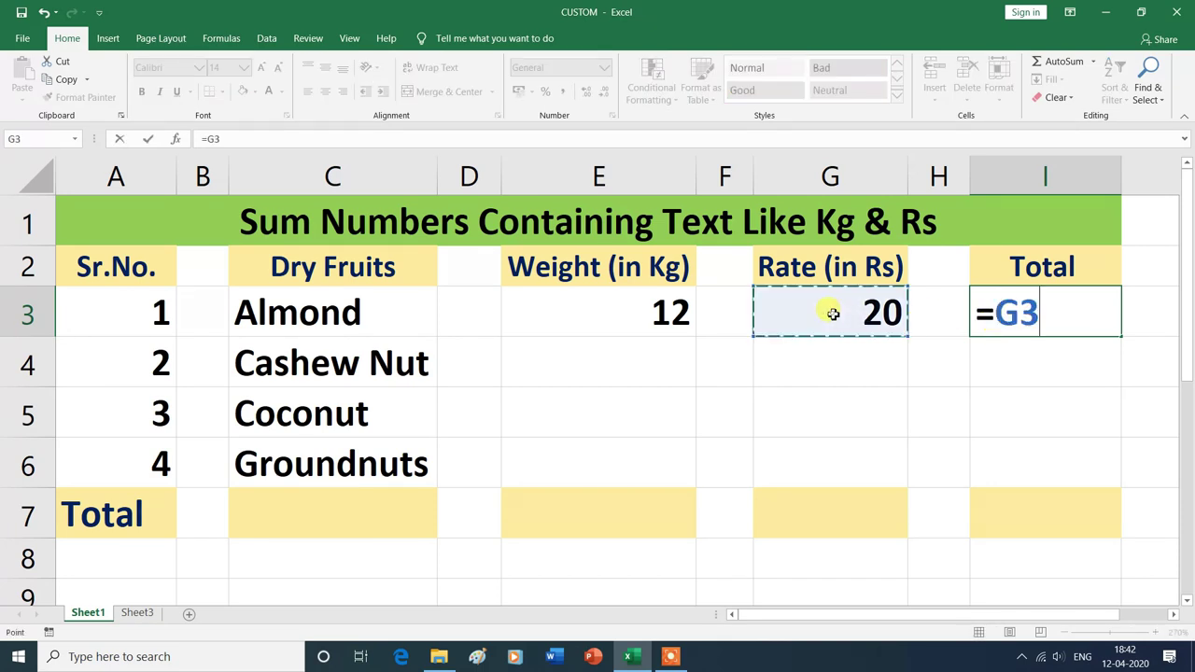
{"action": "type", "text": "*"}
{"action": "left_click", "coordinate": [670, 319]}
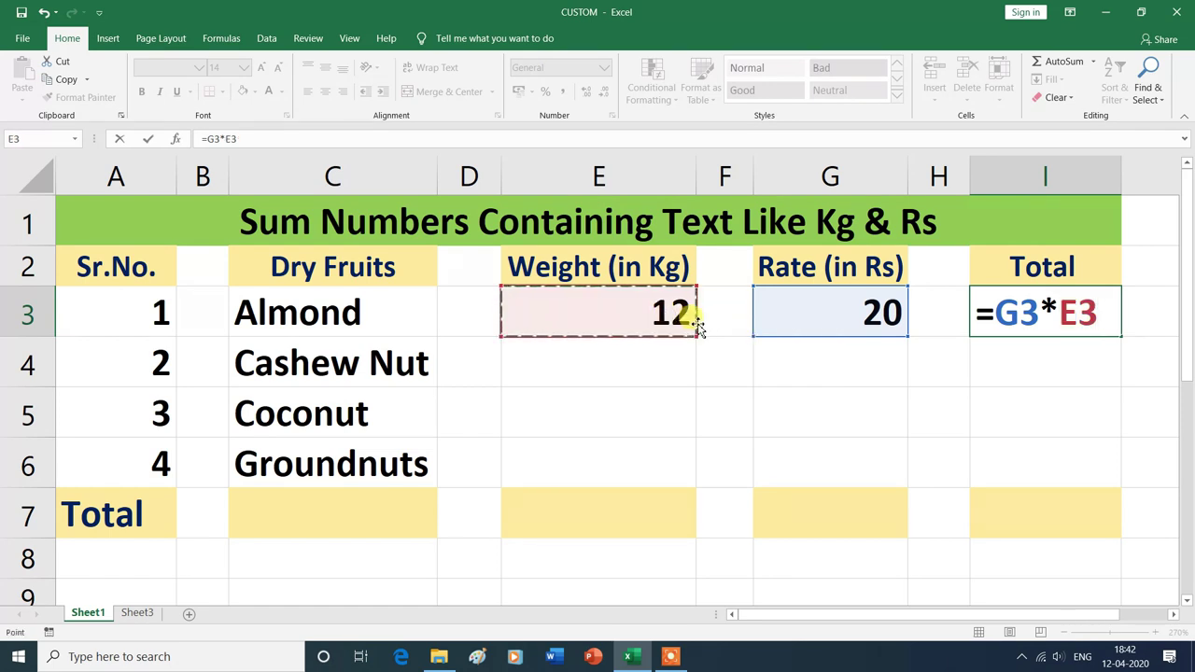
{"action": "key", "text": "Return"}
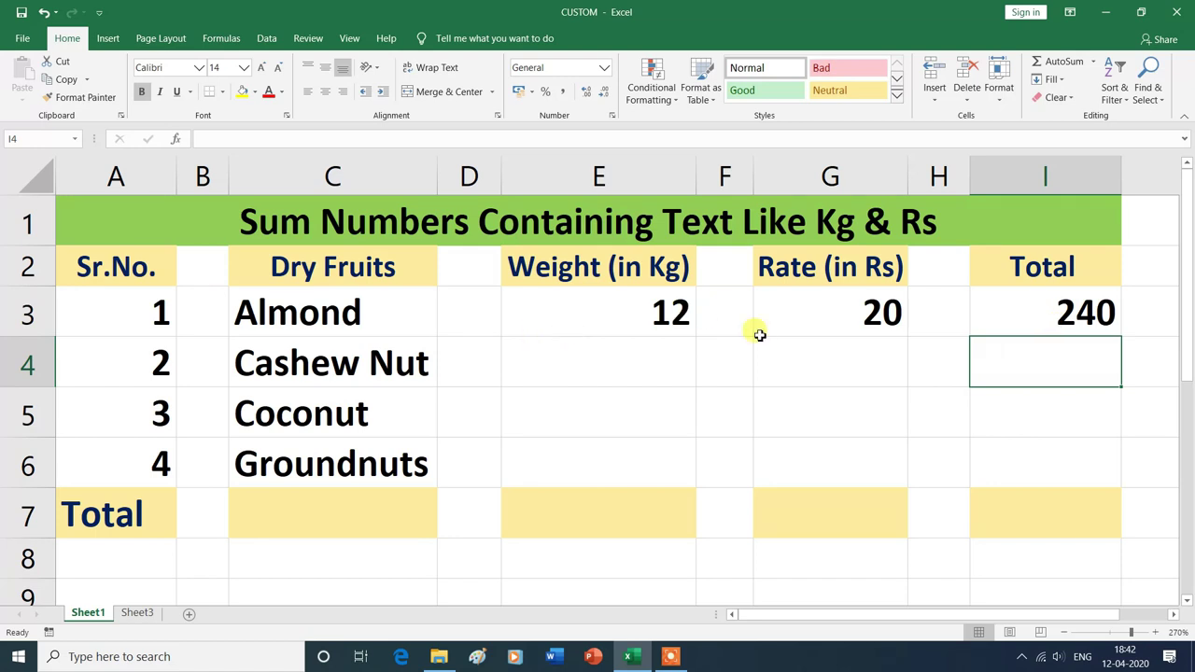
{"action": "left_click_drag", "start_coordinate": [644, 316], "coordinate": [1019, 329]}
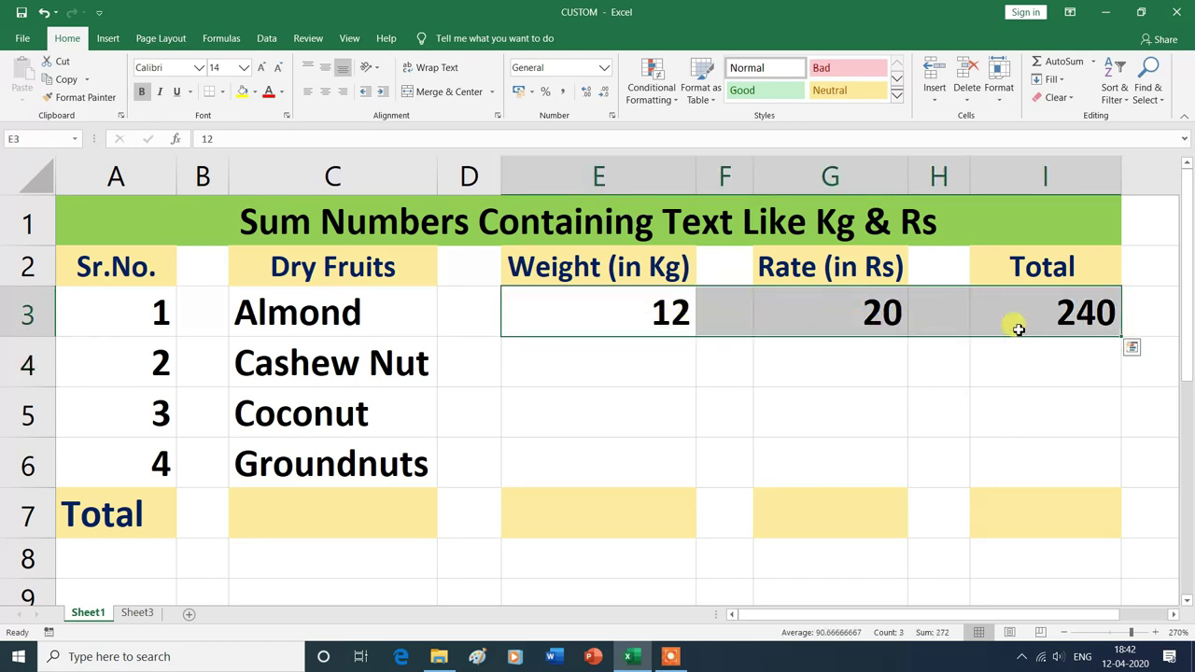
Step: Clear Almond's row and re-enter its weight as '2 kg' and rate as '1000 Rs'
{"action": "key", "text": "Delete"}
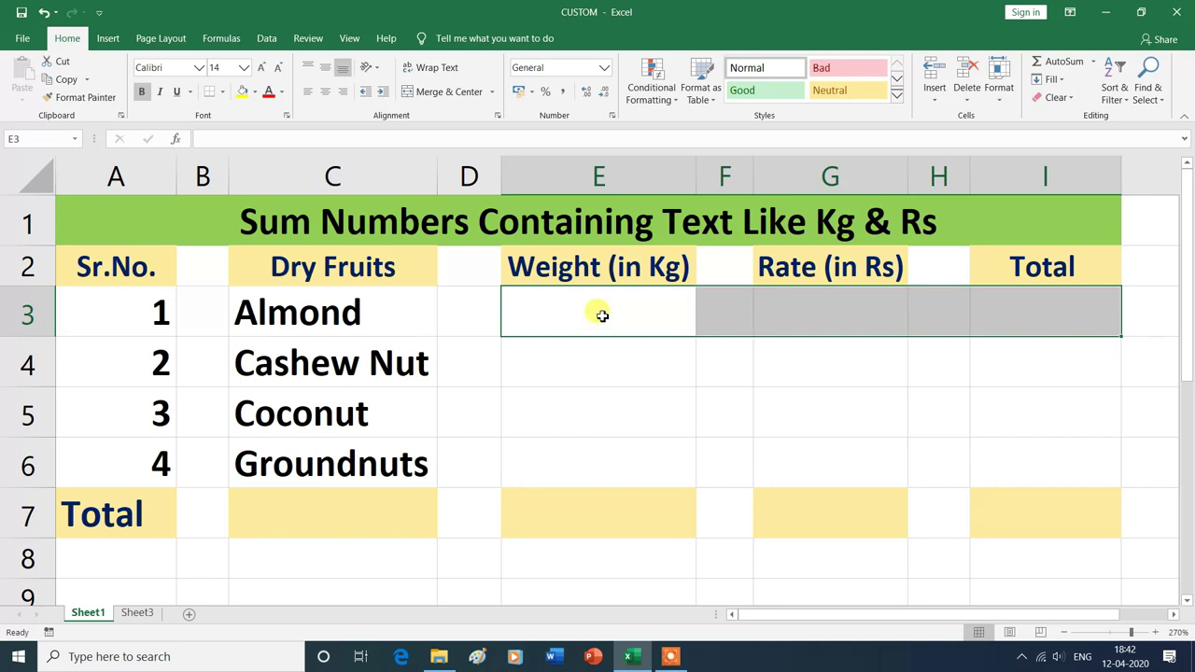
{"action": "left_click", "coordinate": [601, 312]}
{"action": "type", "text": "2 kg"}
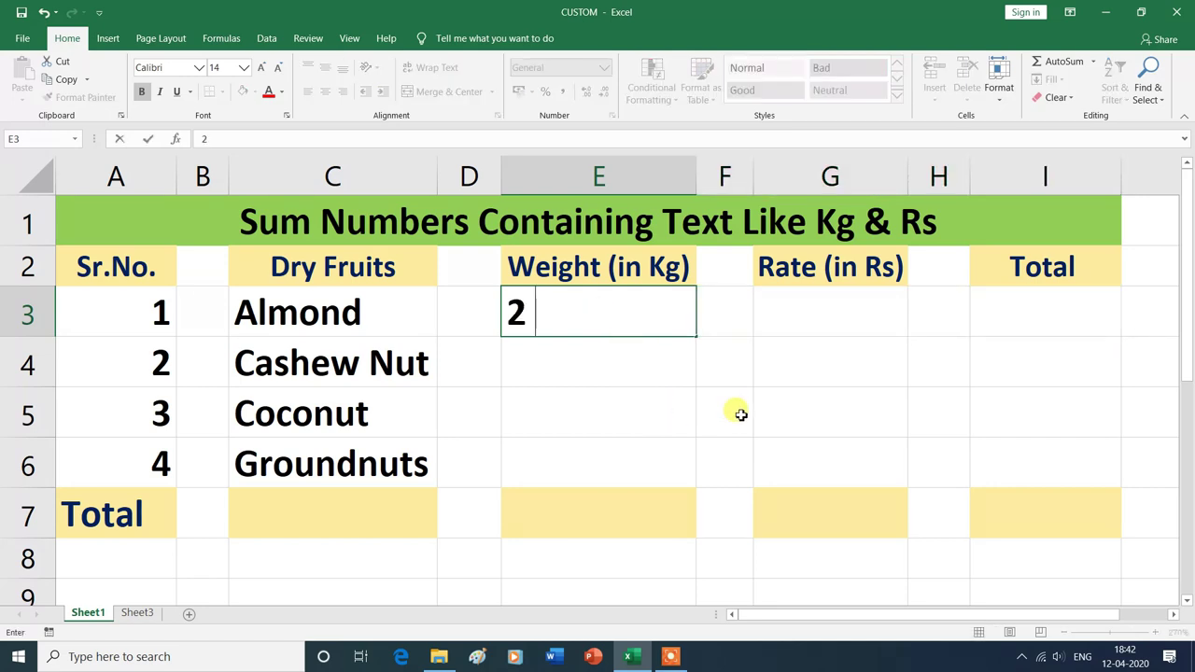
{"action": "key", "text": "Tab"}
{"action": "key", "text": "Tab"}
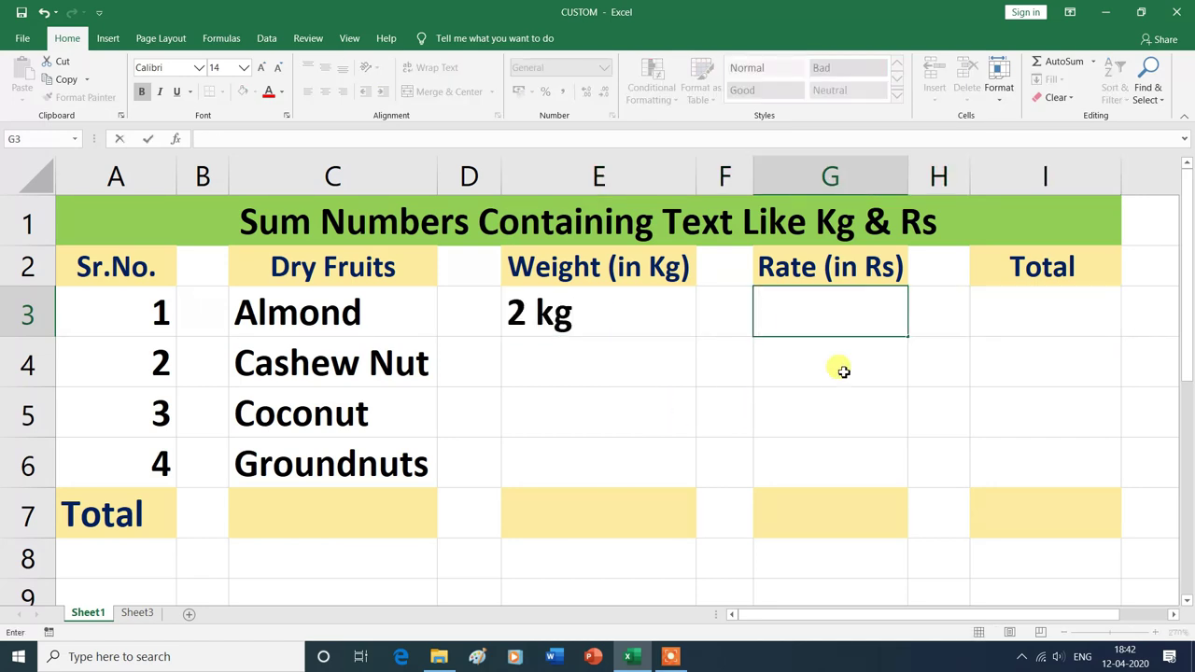
{"action": "type", "text": "1000 "}
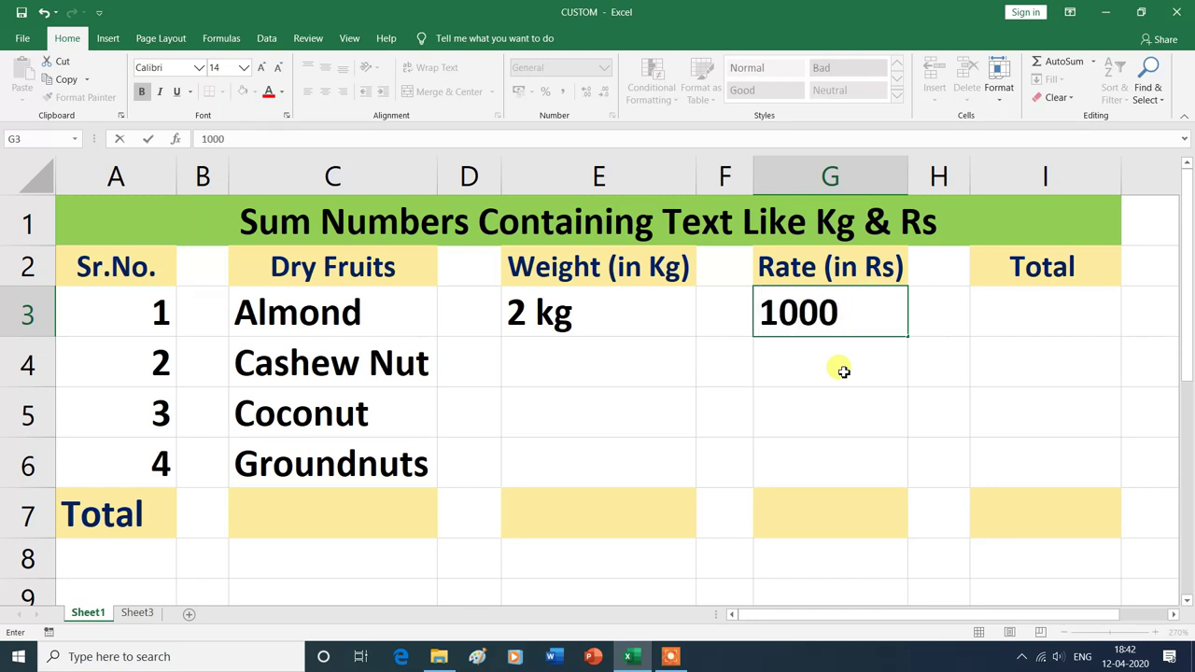
{"action": "type", "text": "Rs"}
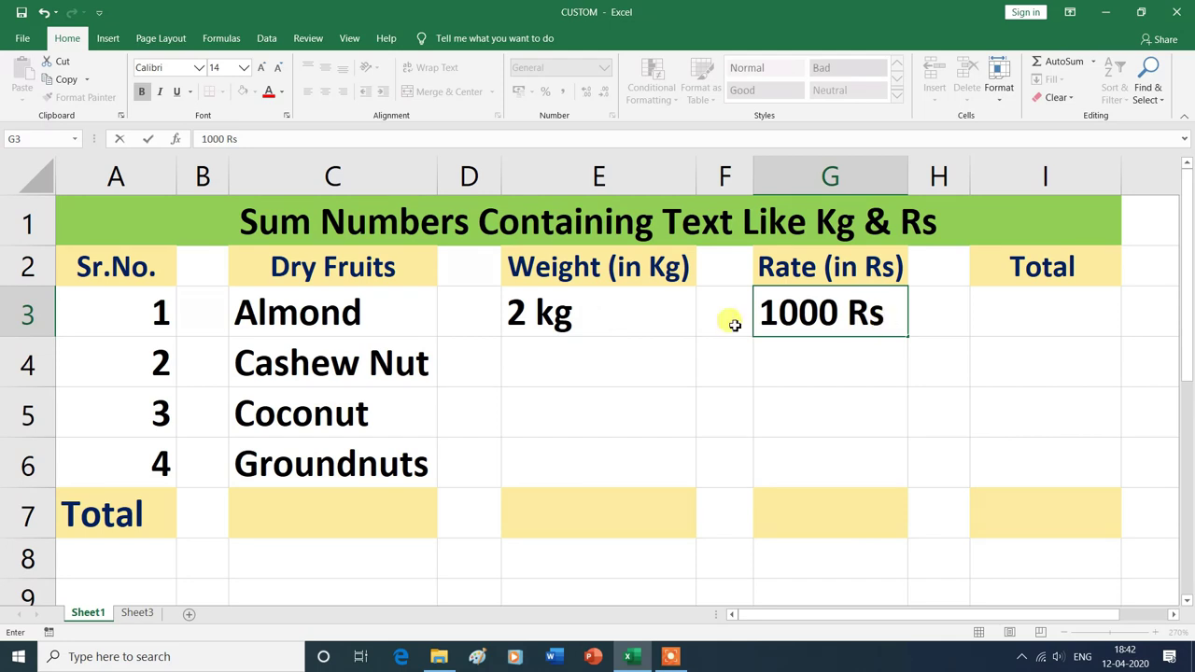
Step: Re-enter =G3*E3 in I3, which now returns #VALUE!
{"action": "left_click", "coordinate": [996, 312]}
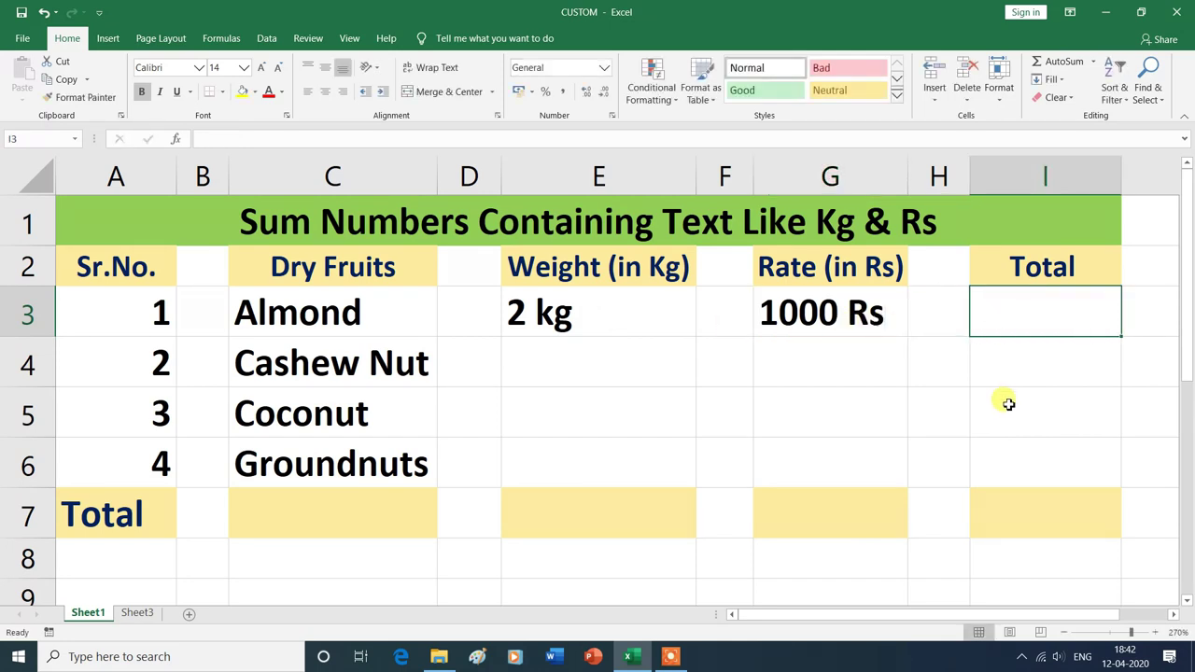
{"action": "type", "text": "="}
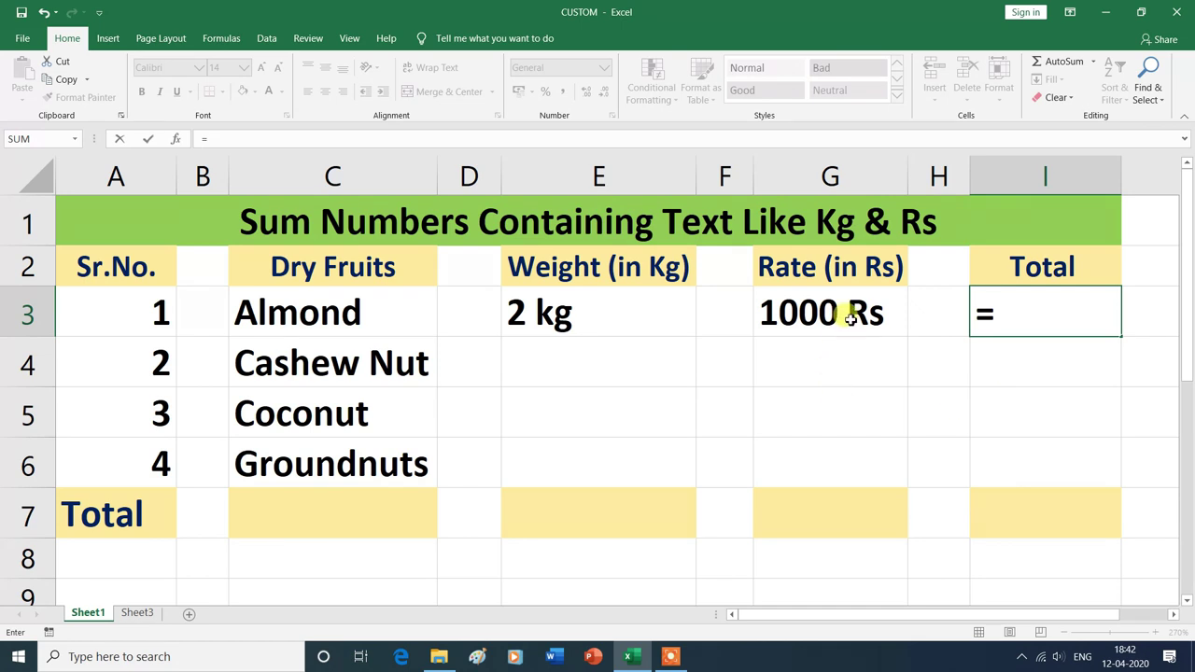
{"action": "left_click", "coordinate": [850, 318]}
{"action": "type", "text": "*"}
{"action": "left_click", "coordinate": [639, 318]}
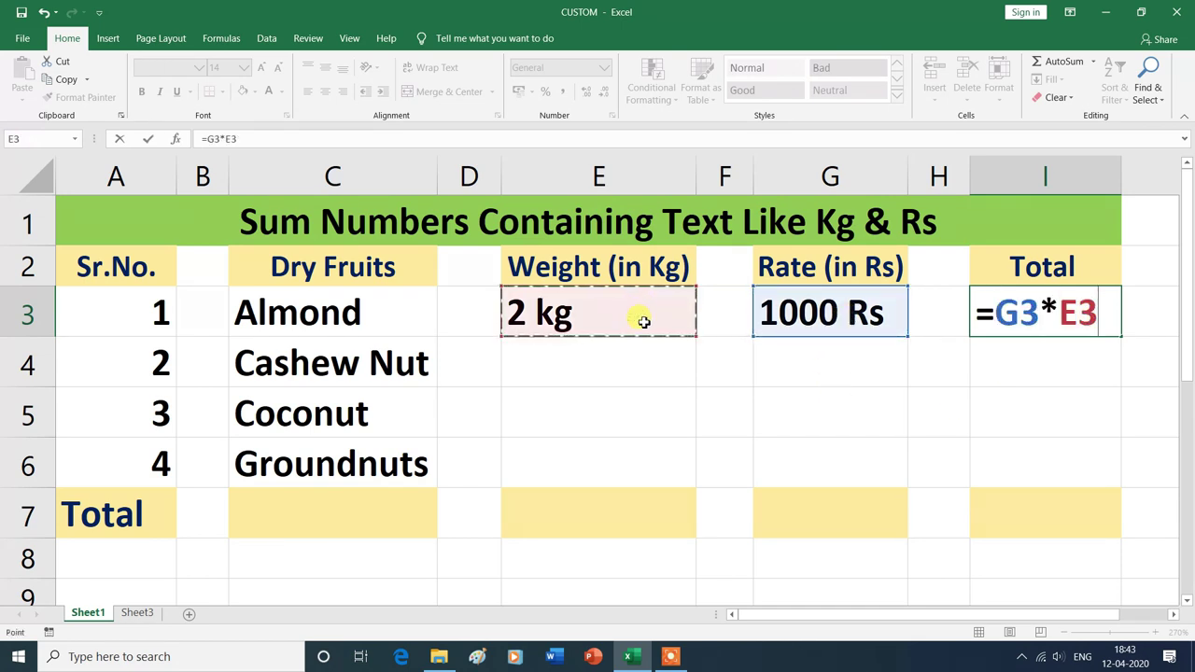
{"action": "key", "text": "Return"}
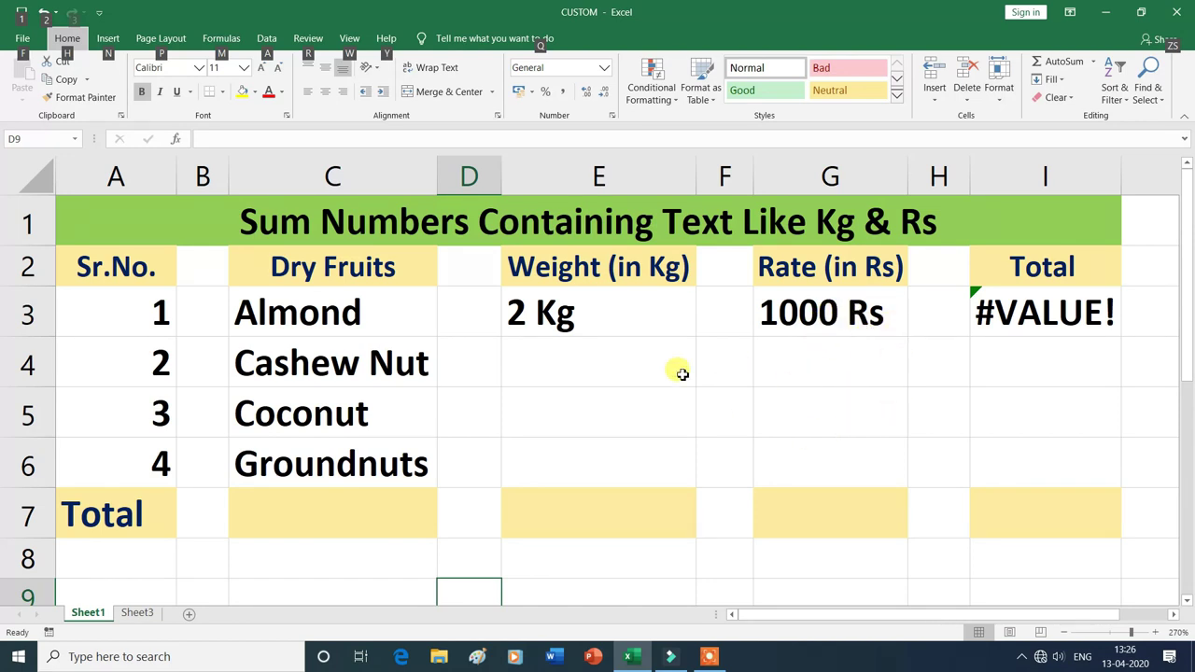
Step: Select Almond's weight, rate and total entries in row 3 for clearing
{"action": "left_click_drag", "start_coordinate": [526, 309], "coordinate": [968, 324]}
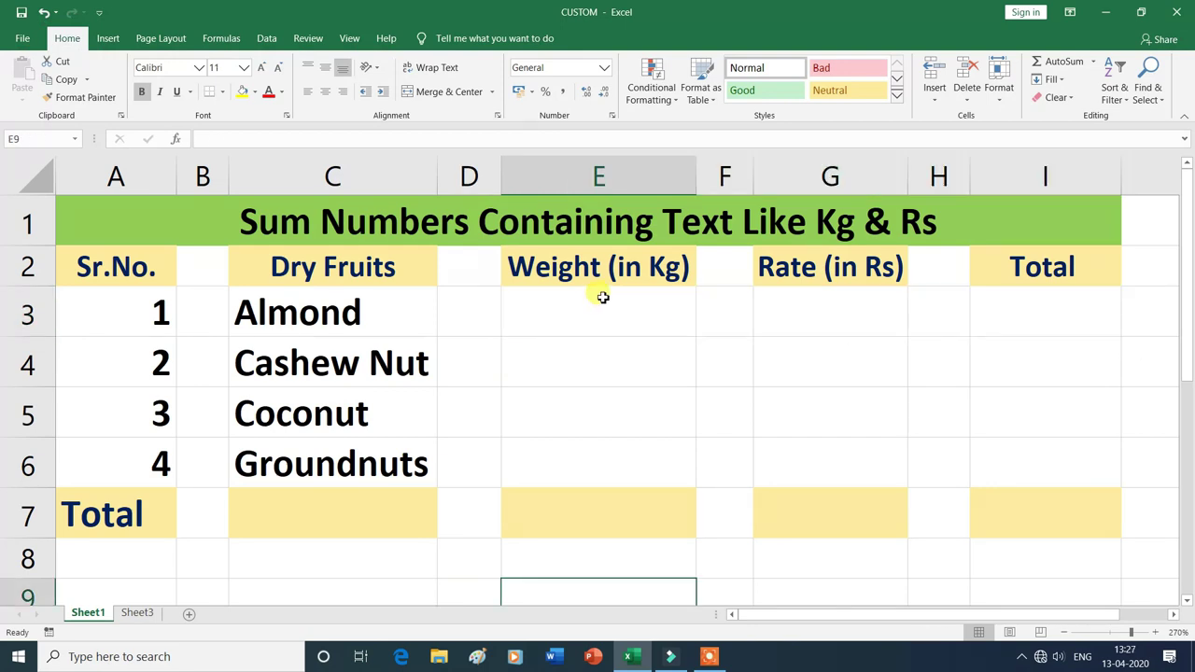
Step: Apply the custom number format 0 "Kg" to the Weight cells E3:E7
{"action": "left_click_drag", "start_coordinate": [604, 297], "coordinate": [617, 499]}
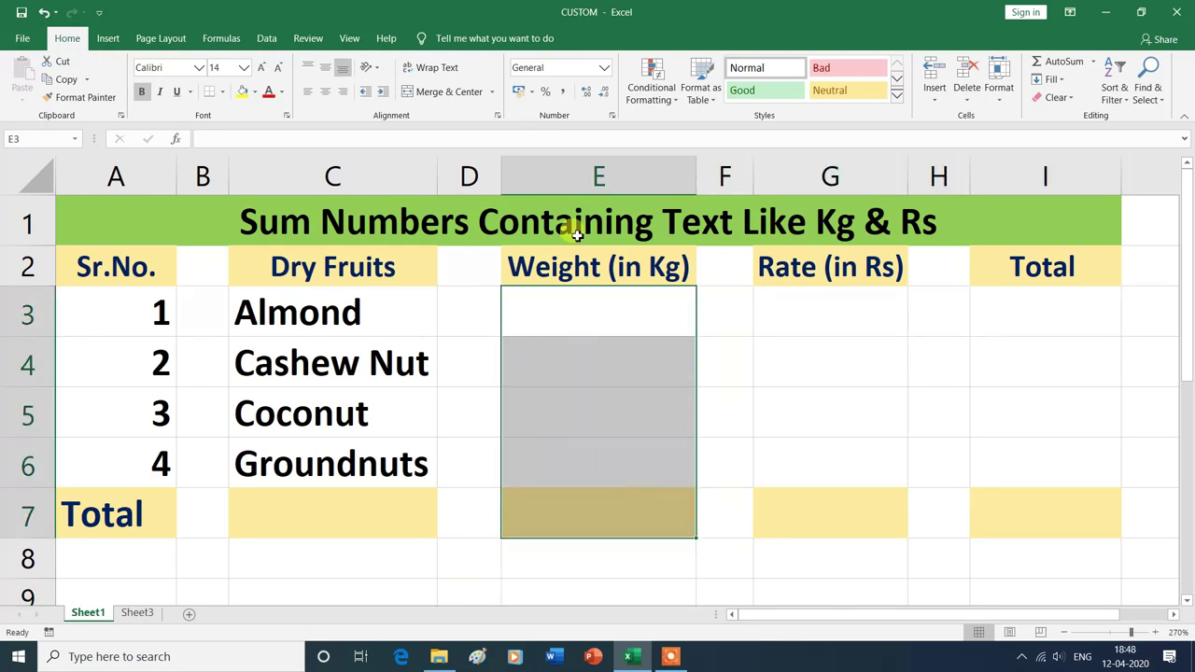
{"action": "left_click", "coordinate": [603, 72]}
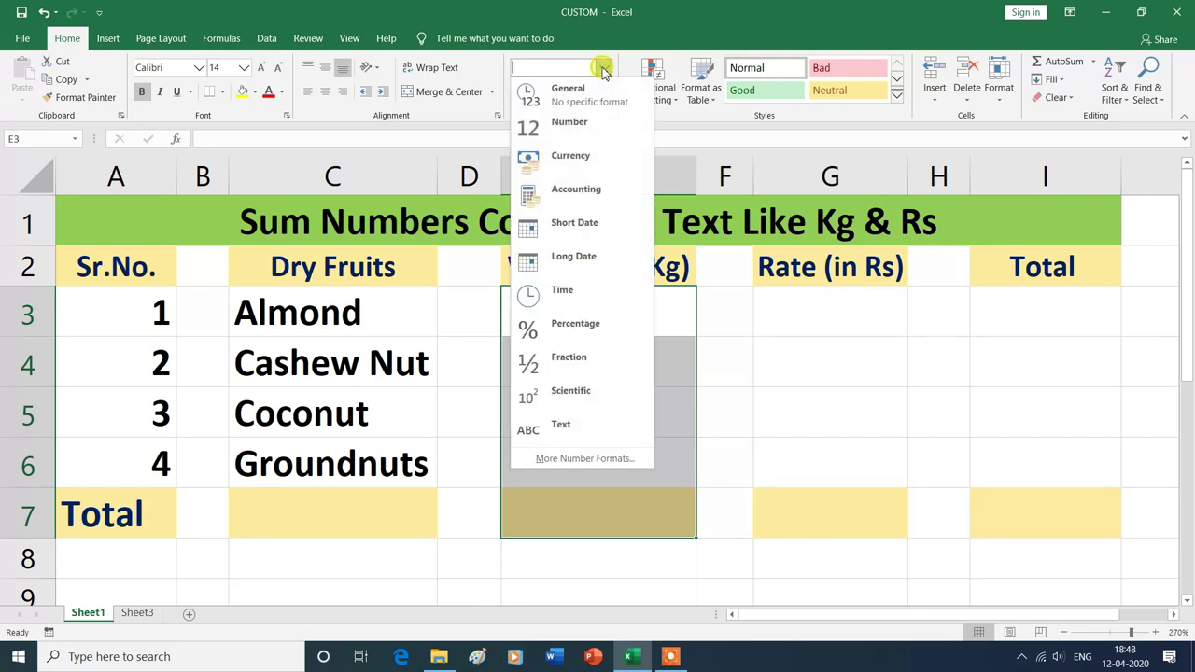
{"action": "left_click", "coordinate": [602, 460]}
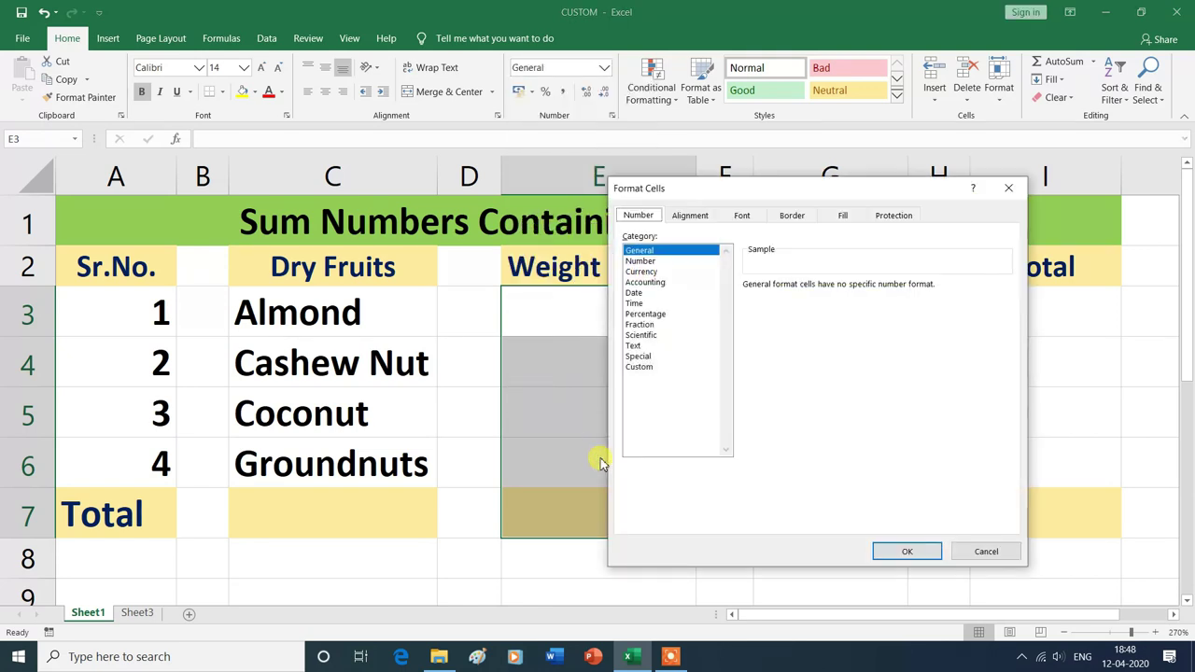
{"action": "left_click", "coordinate": [650, 367]}
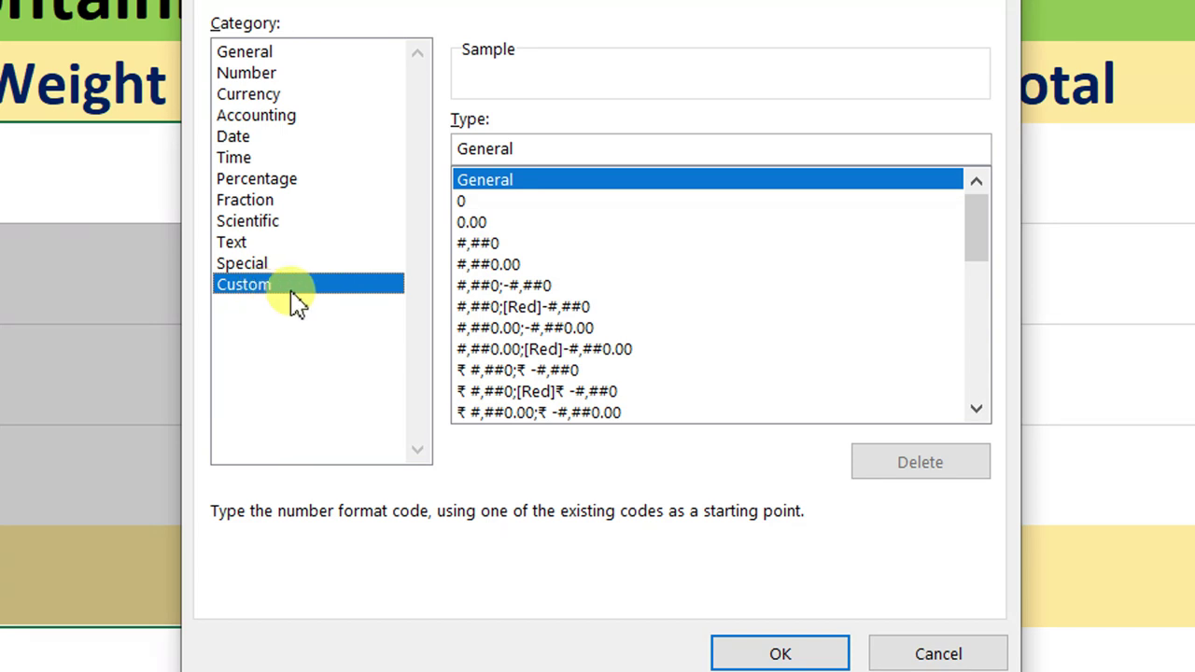
{"action": "left_click", "coordinate": [462, 203]}
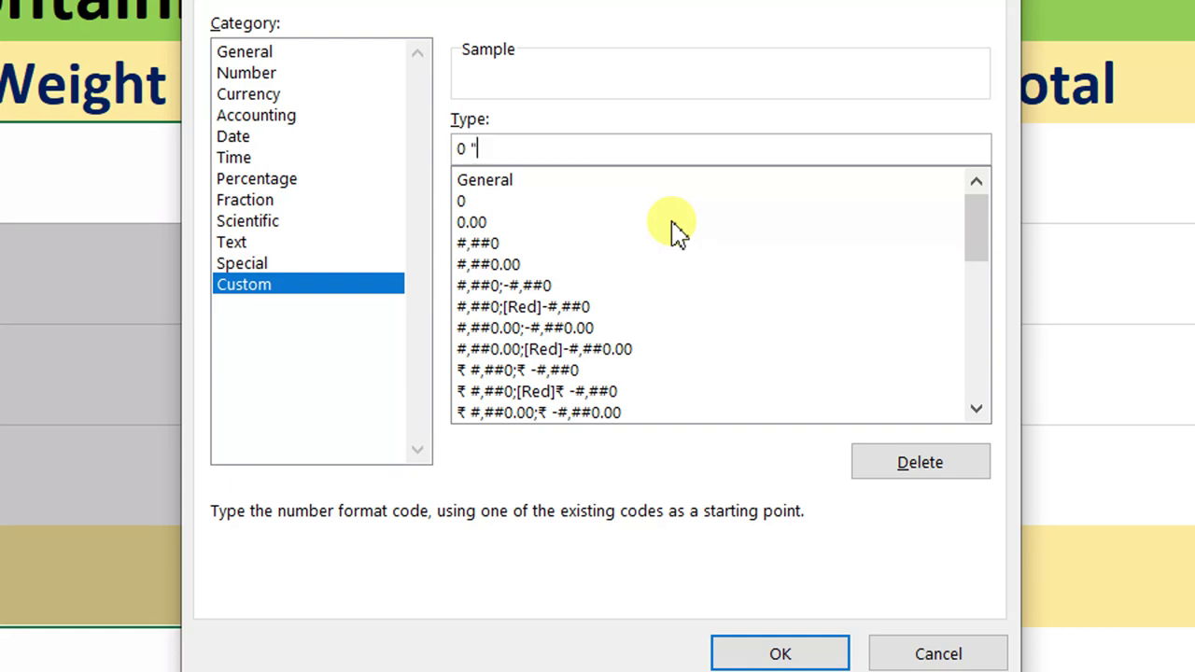
{"action": "type", "text": "Kg"}
{"action": "type", "text": "\""}
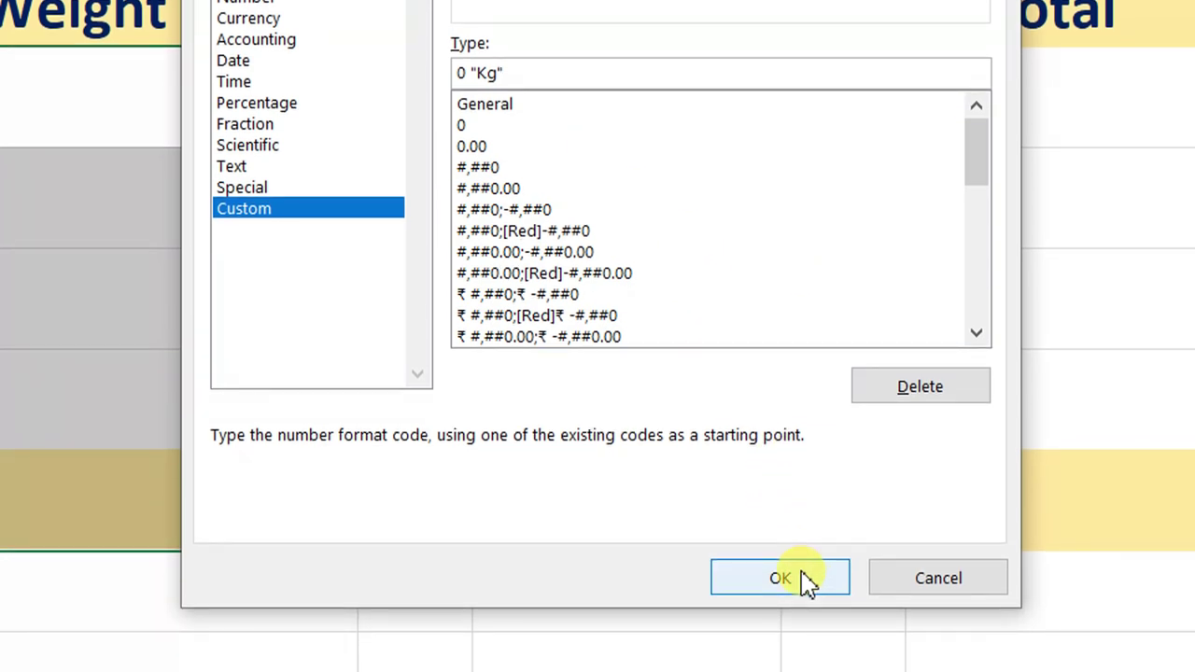
{"action": "left_click", "coordinate": [784, 652]}
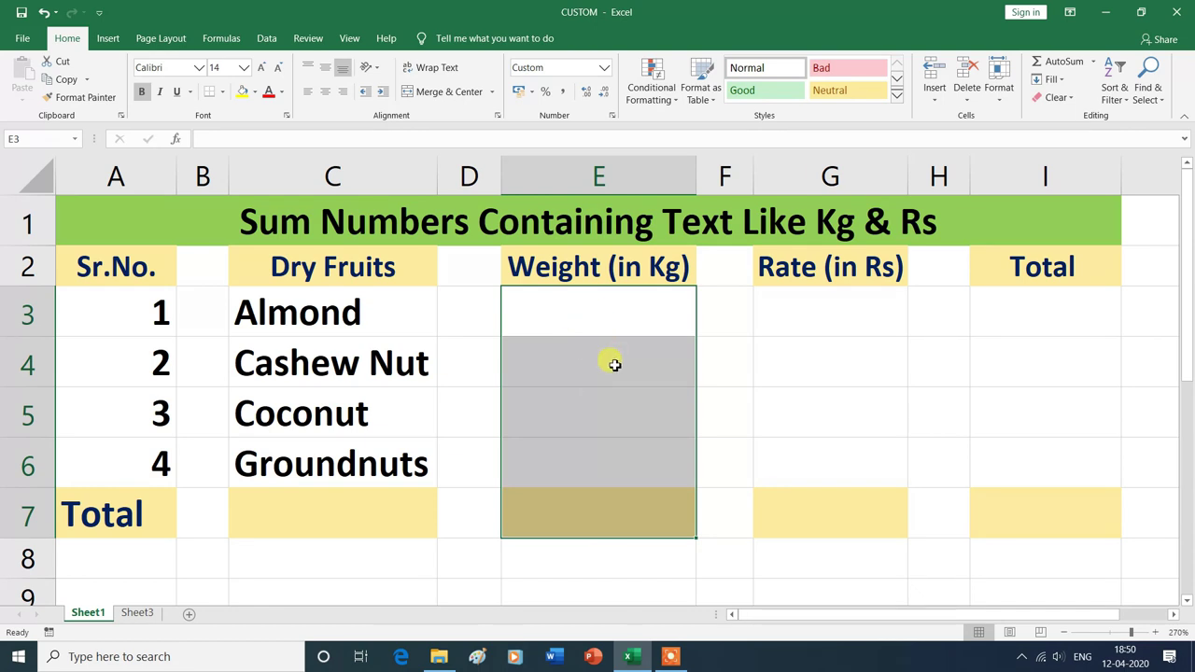
{"action": "left_click", "coordinate": [608, 315]}
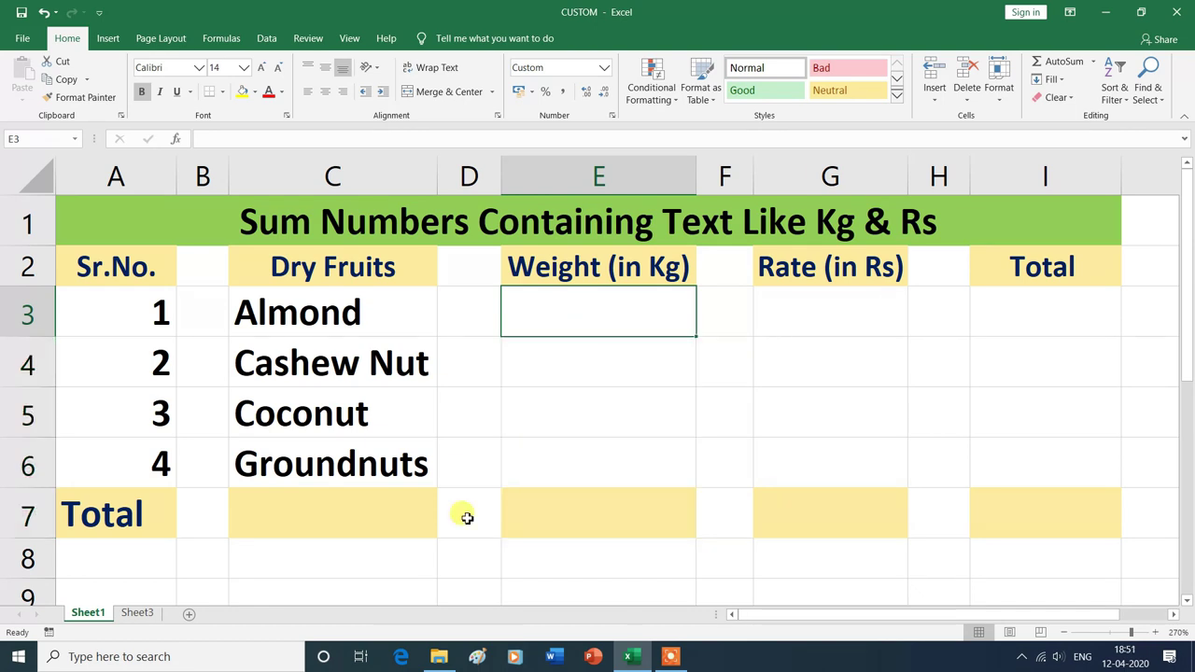
Step: Enter weights 2, 3, 10 and 20 in E3:E6
{"action": "type", "text": "2"}
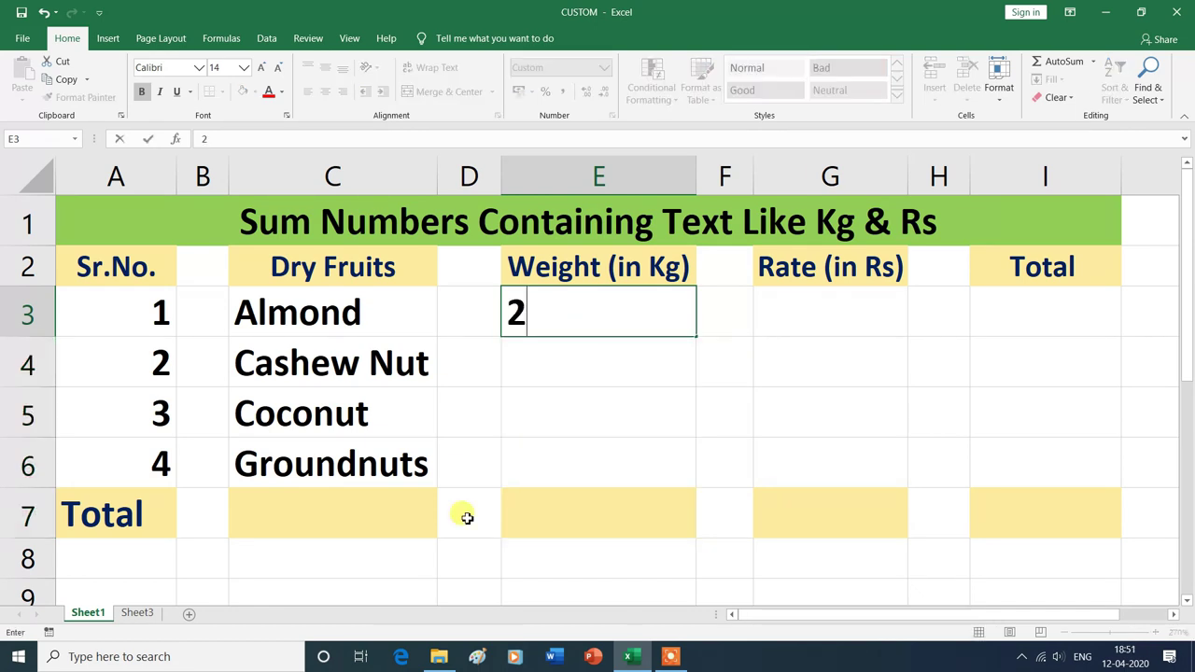
{"action": "key", "text": "Return"}
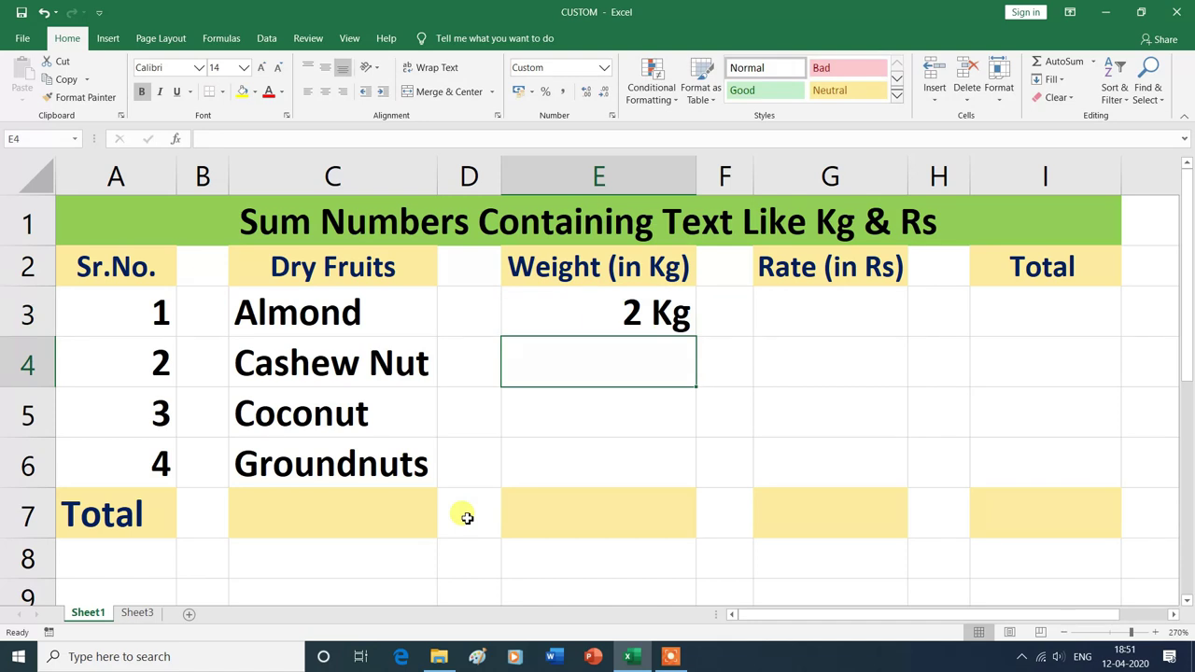
{"action": "type", "text": "3"}
{"action": "key", "text": "Return"}
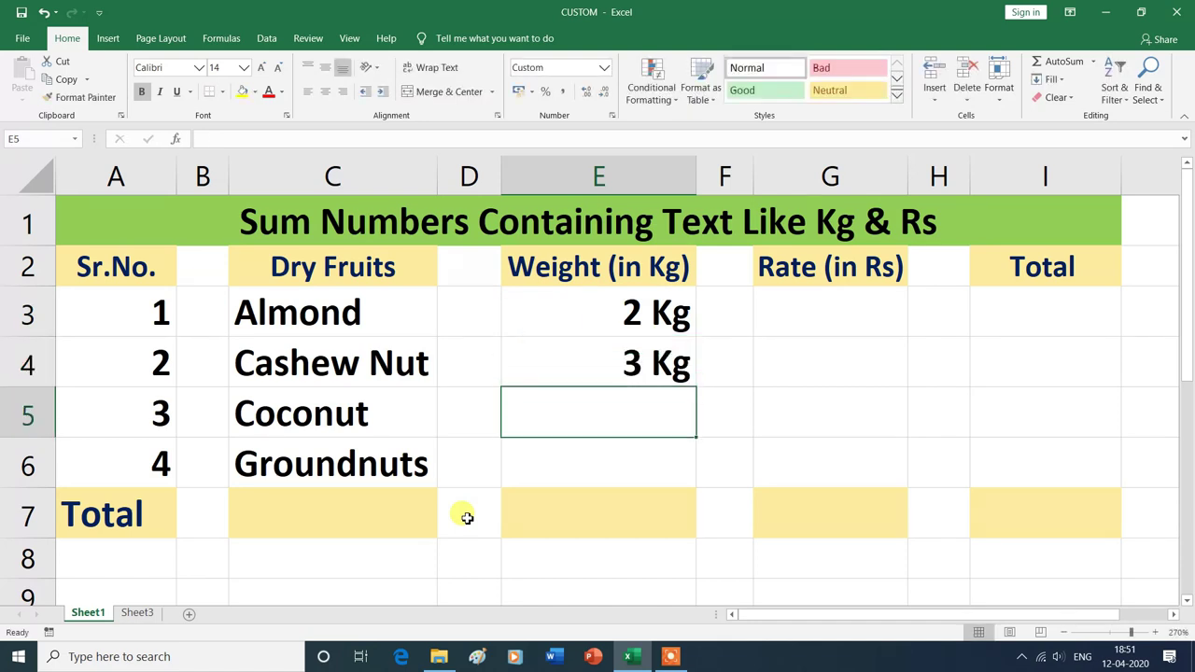
{"action": "type", "text": "10"}
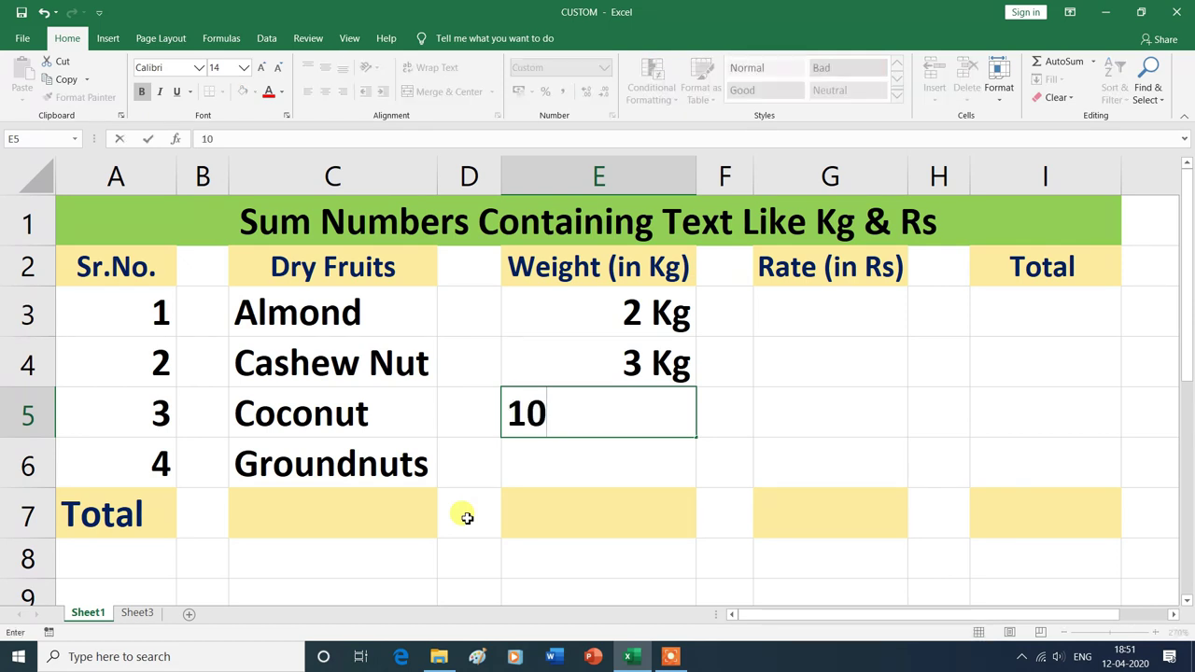
{"action": "key", "text": "Return"}
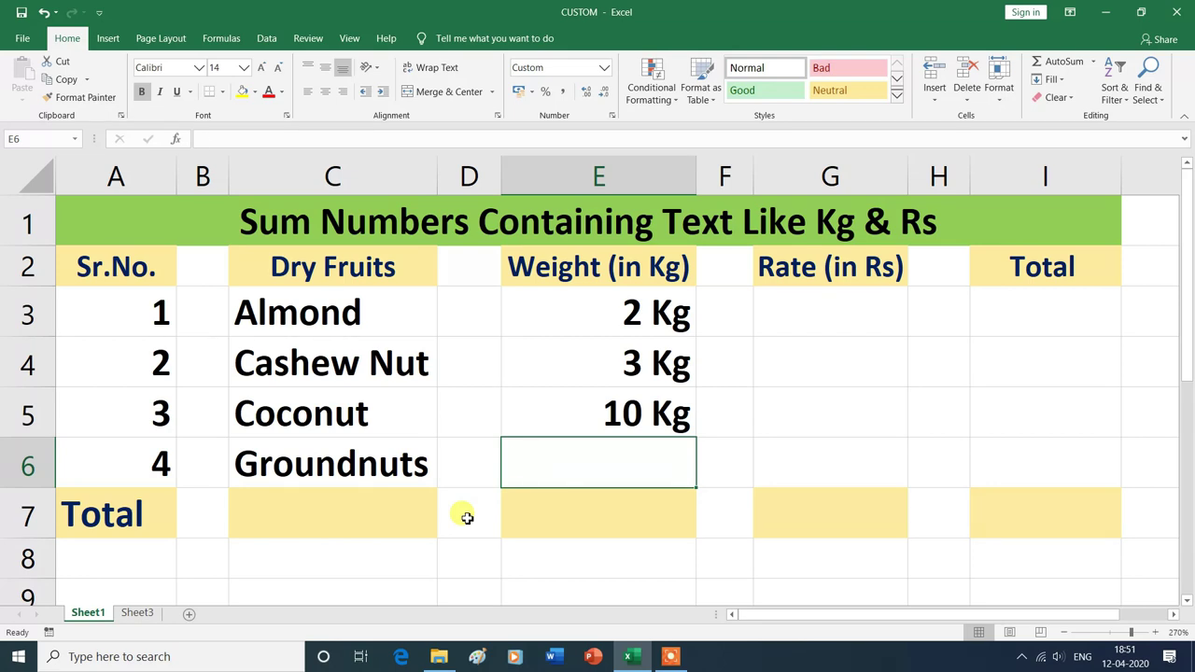
{"action": "type", "text": "20"}
{"action": "key", "text": "Return"}
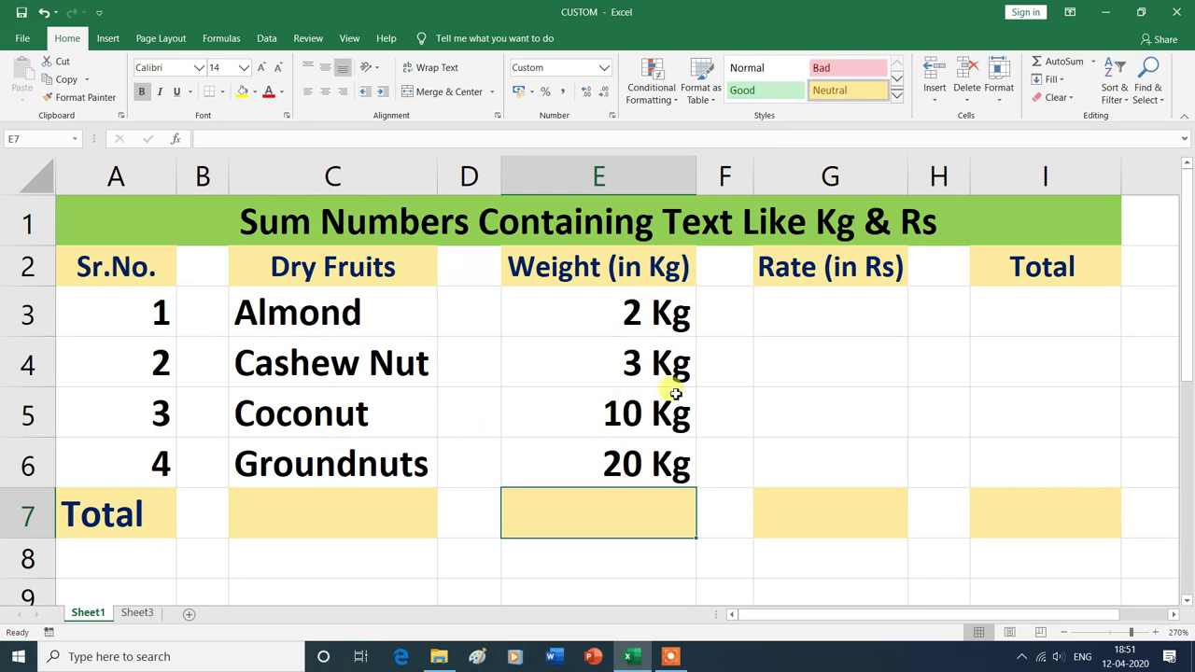
{"action": "key", "text": "alt"}
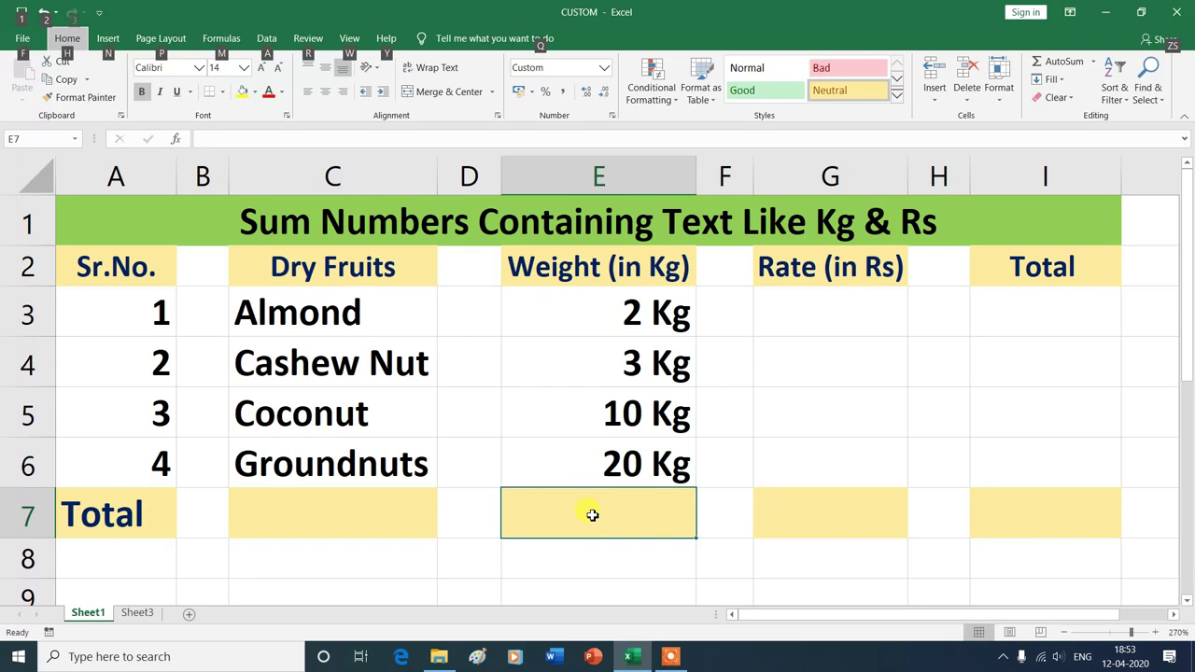
Step: Enter =SUM(E3:E6) in E7 so the Weight total reads 35 Kg
{"action": "key", "text": "Escape"}
{"action": "type", "text": "="}
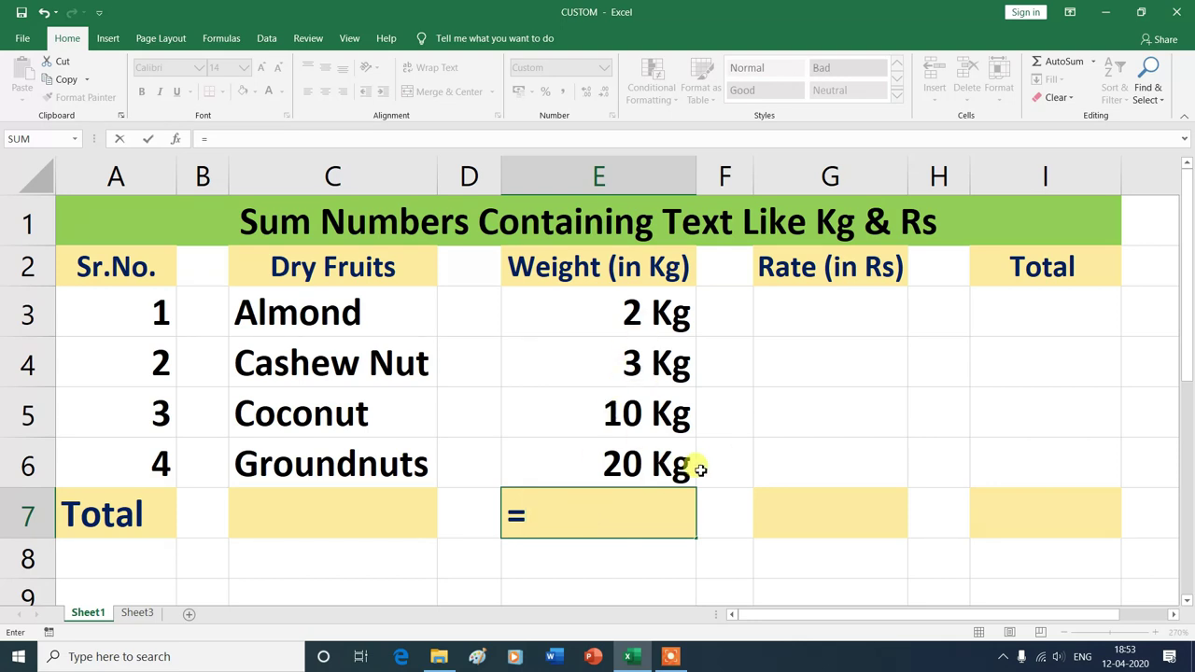
{"action": "type", "text": "sum"}
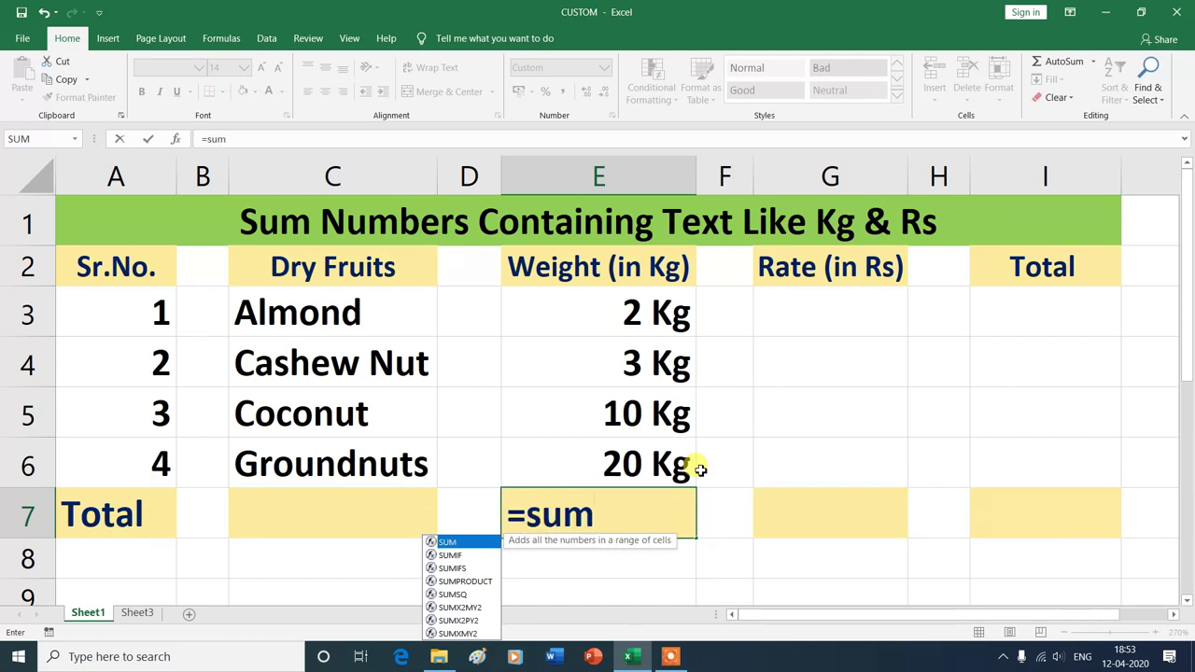
{"action": "double_click", "coordinate": [472, 543]}
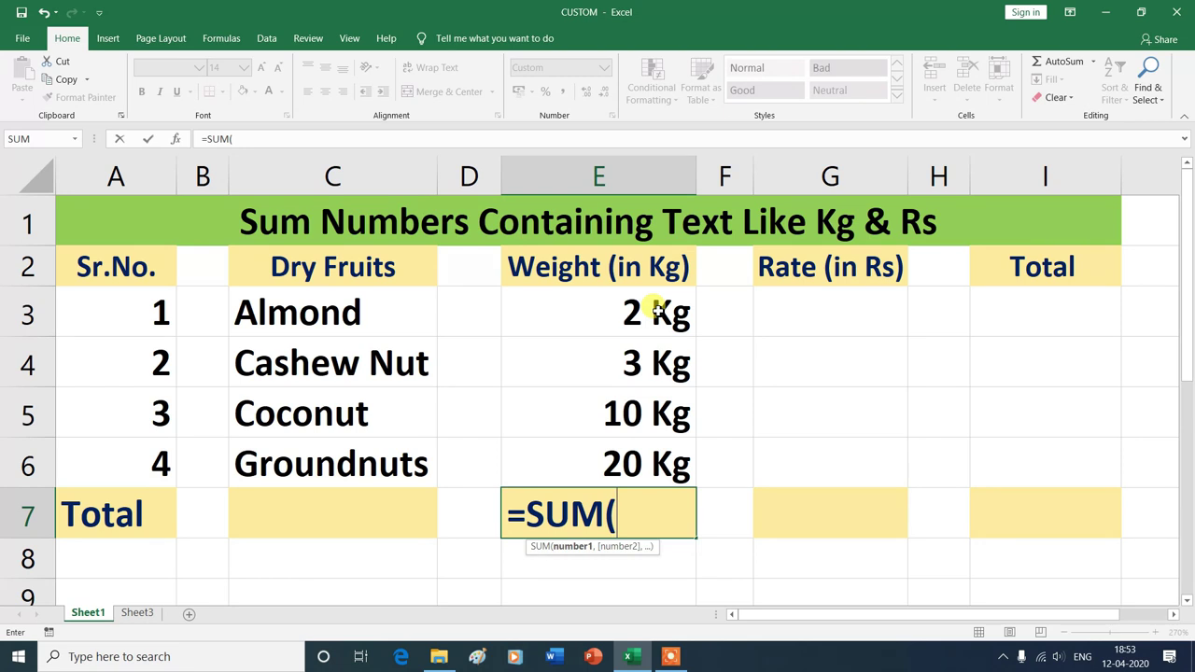
{"action": "left_click_drag", "start_coordinate": [657, 311], "coordinate": [661, 475]}
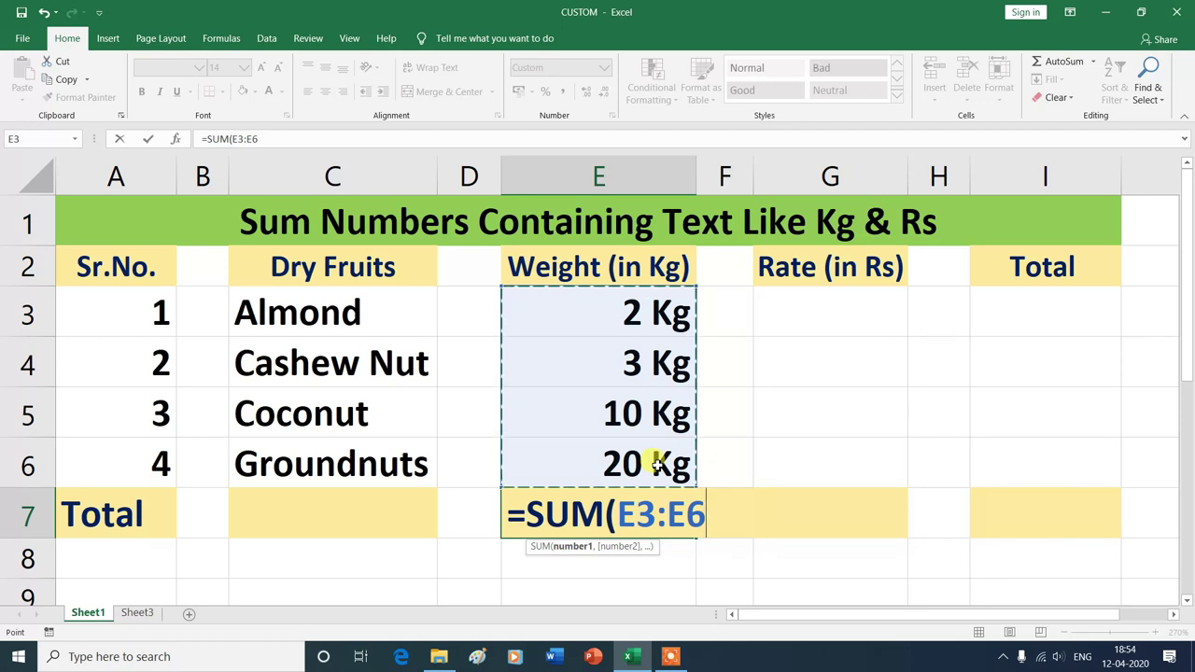
{"action": "type", "text": ")"}
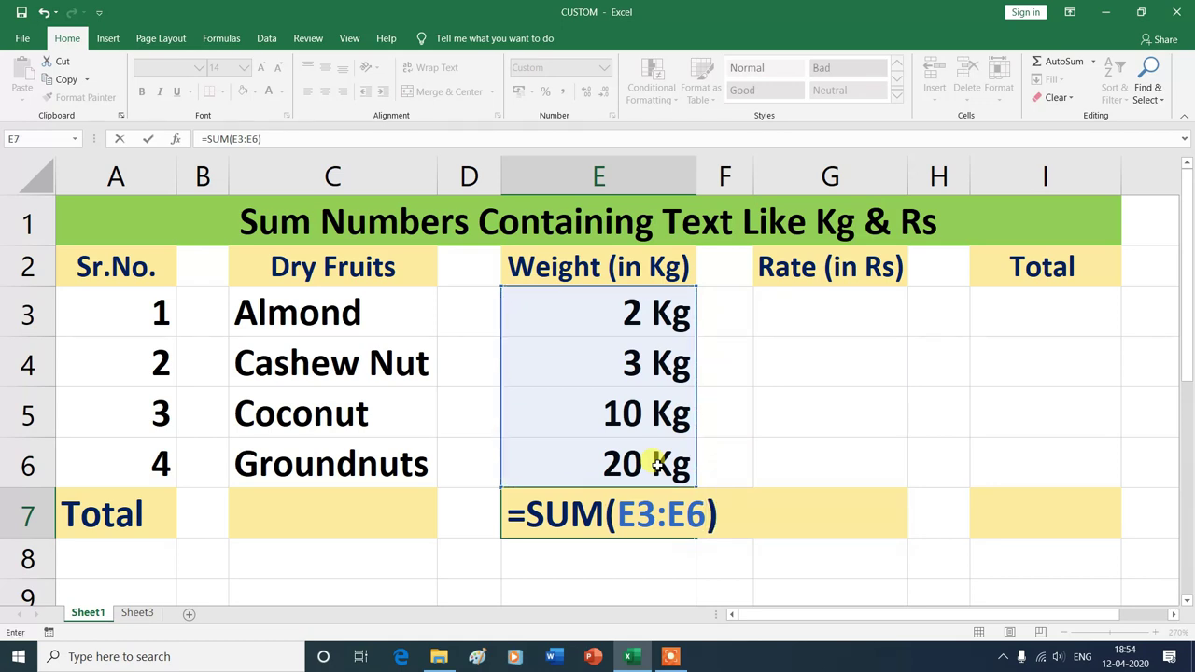
{"action": "key", "text": "Return"}
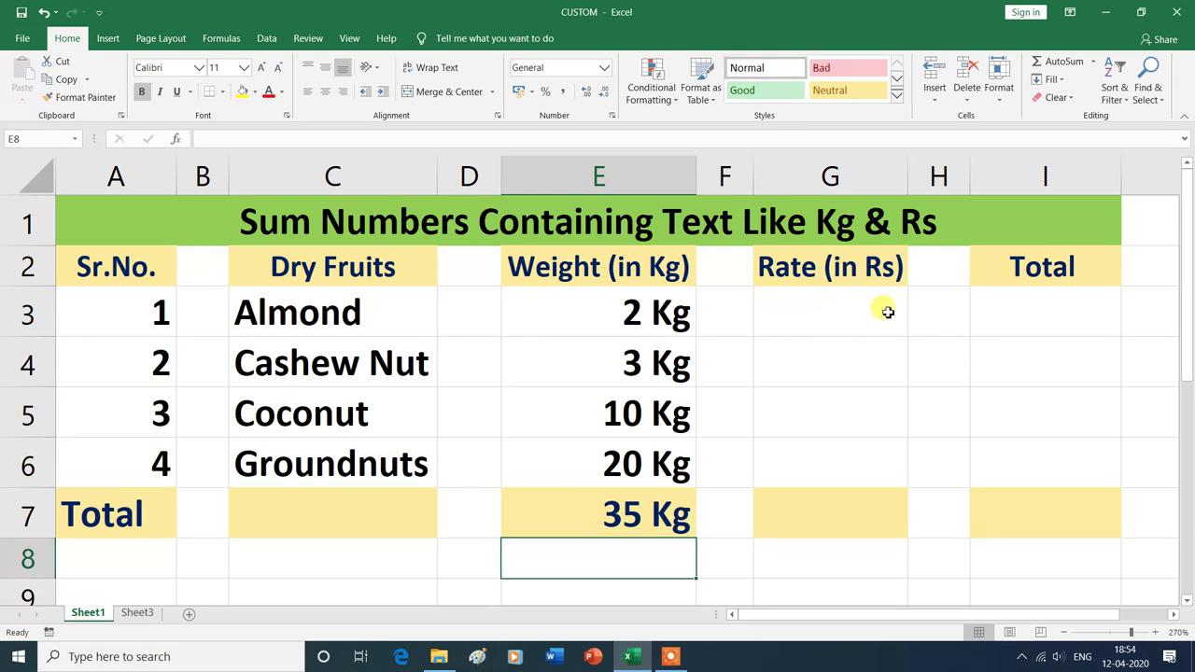
{"action": "left_click_drag", "start_coordinate": [843, 294], "coordinate": [840, 501]}
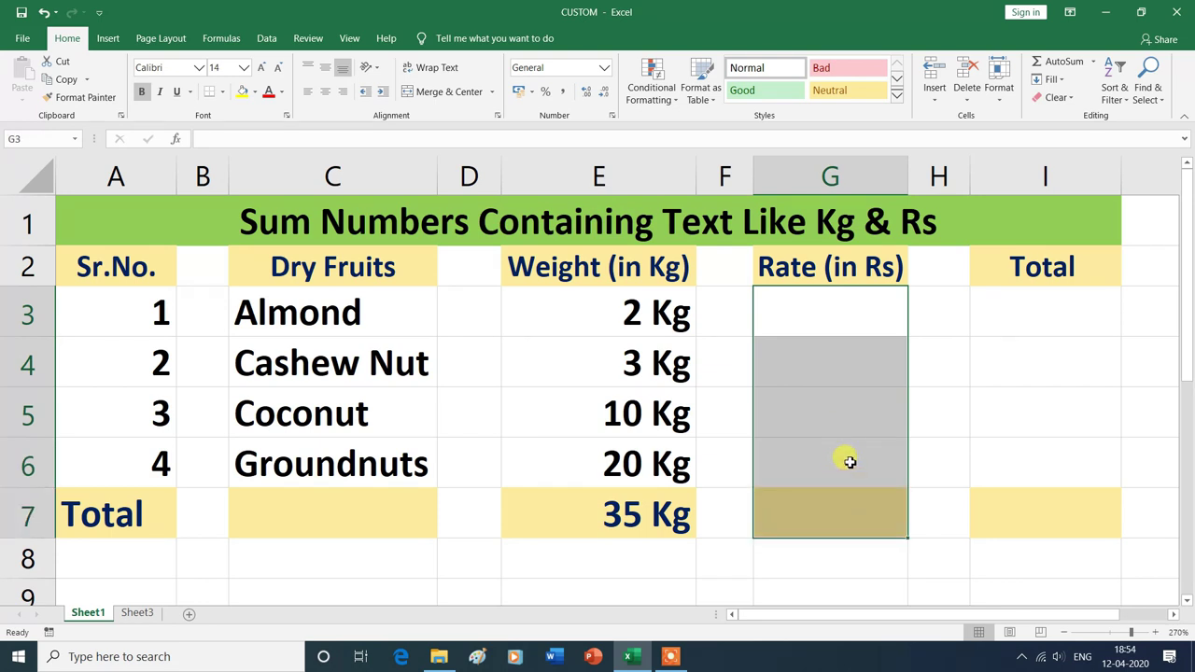
Step: Apply the custom number format 0 "Rs" to the Rate cells G3:G7
{"action": "left_click", "coordinate": [604, 67]}
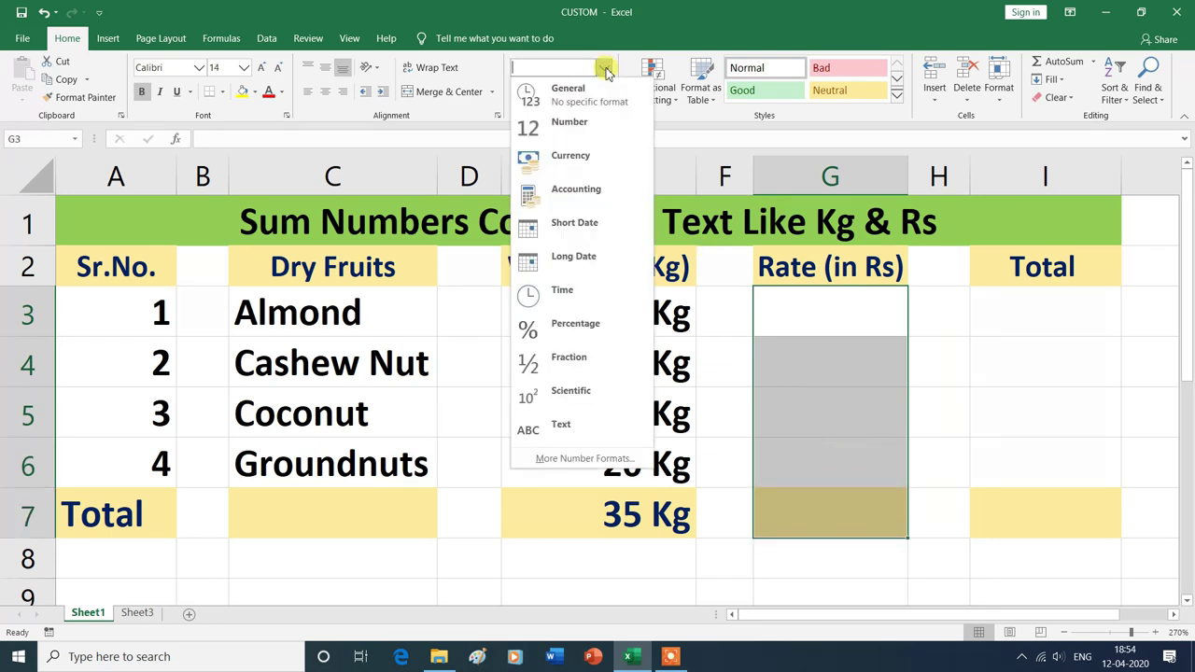
{"action": "left_click", "coordinate": [579, 461]}
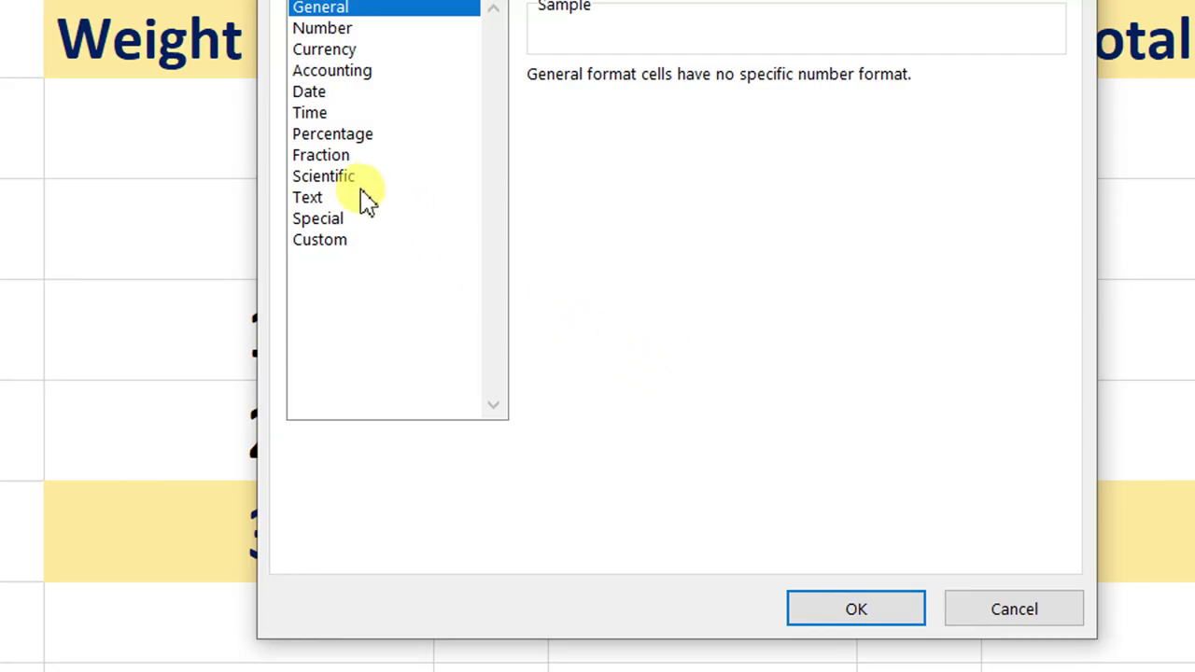
{"action": "left_click", "coordinate": [336, 244]}
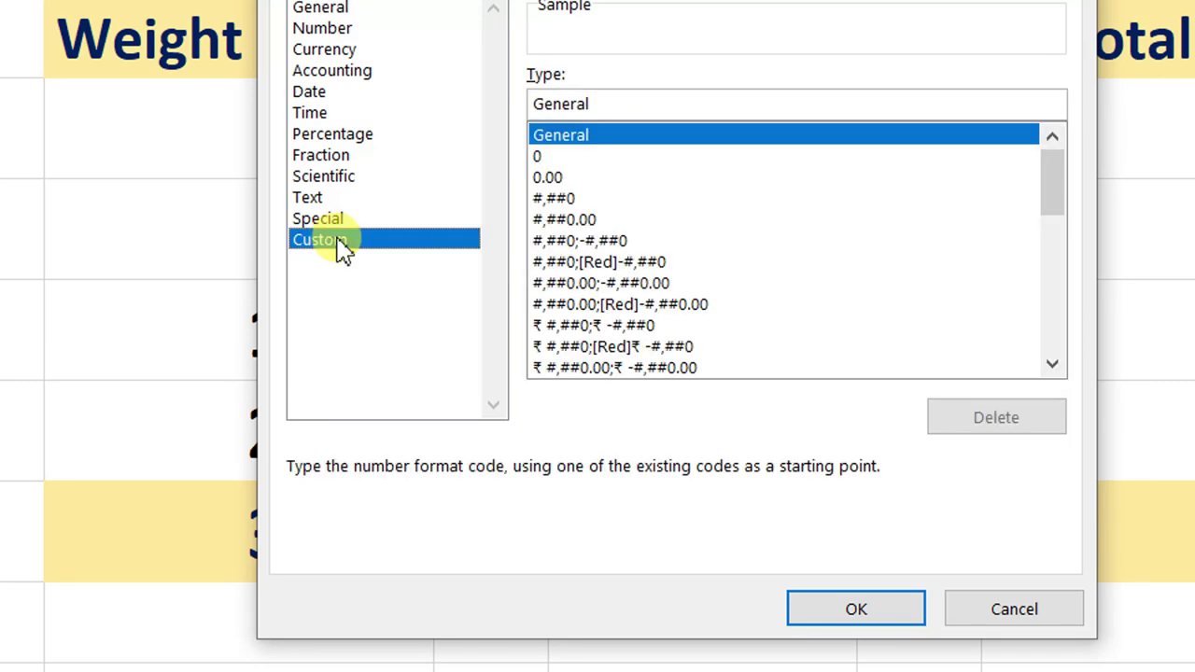
{"action": "left_click", "coordinate": [543, 158]}
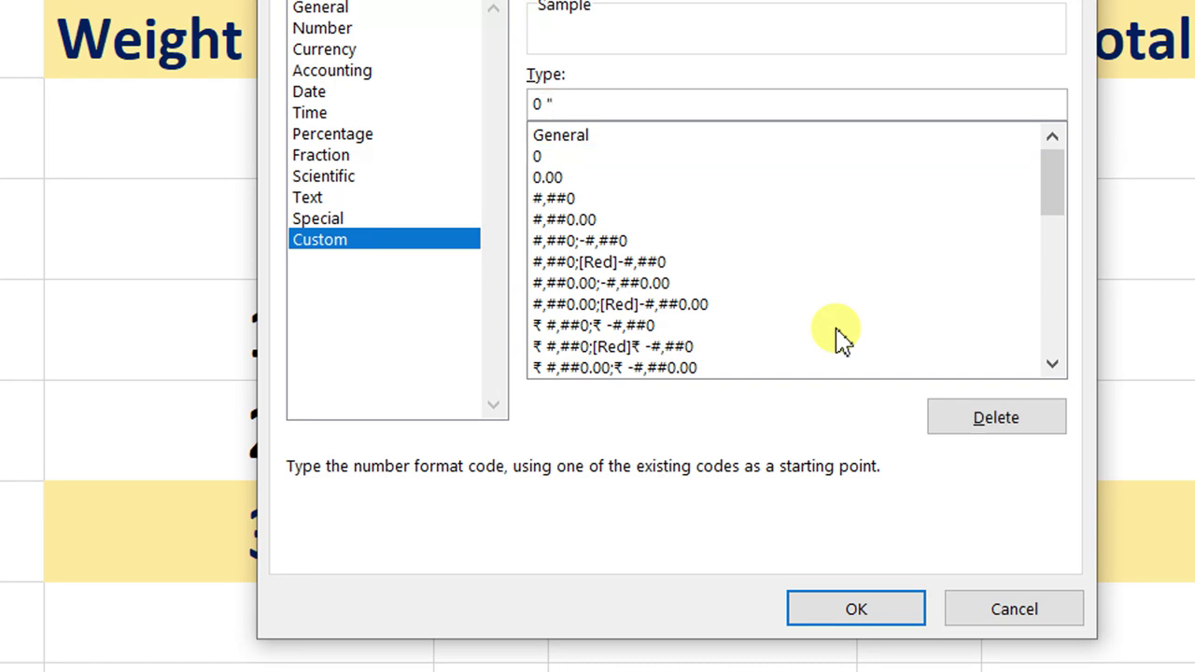
{"action": "type", "text": "Rs"}
{"action": "left_click", "coordinate": [861, 560]}
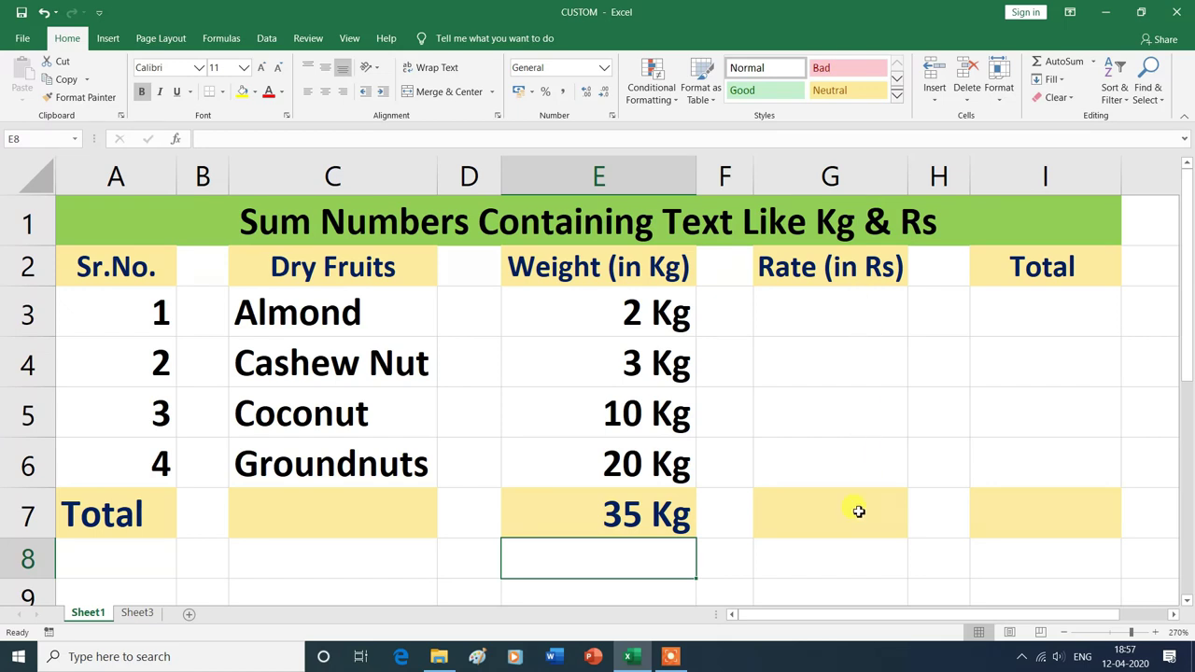
Step: Enter rates 1000, 1100, 800 and 900 in G3:G6
{"action": "left_click", "coordinate": [813, 315]}
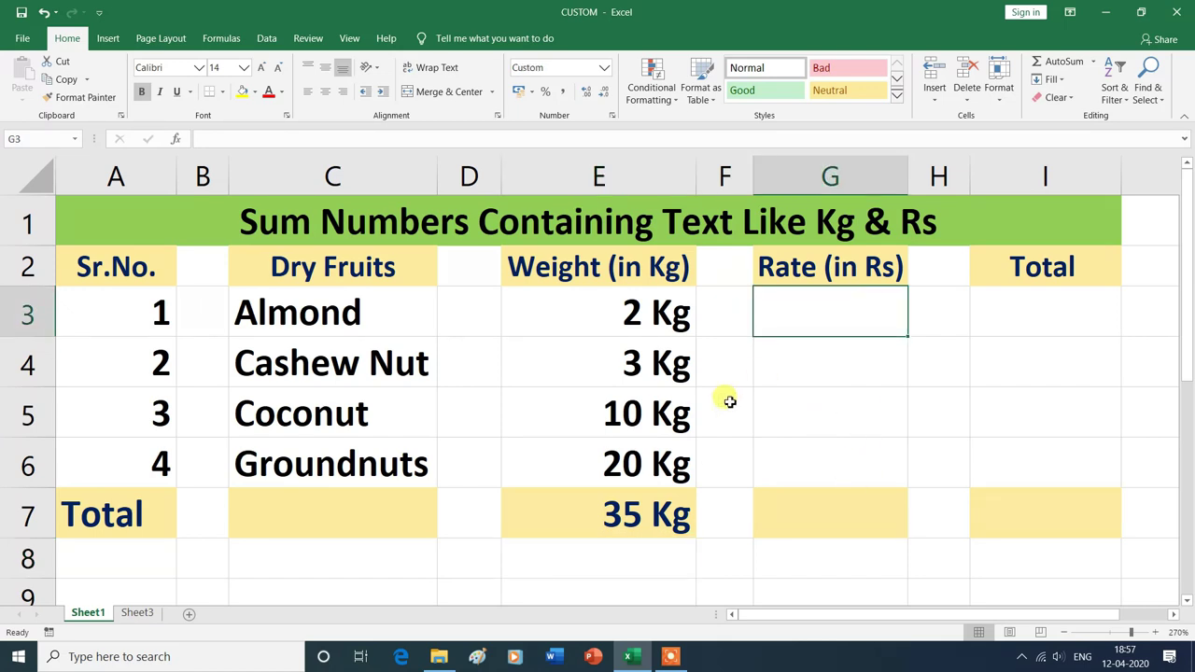
{"action": "type", "text": "1000"}
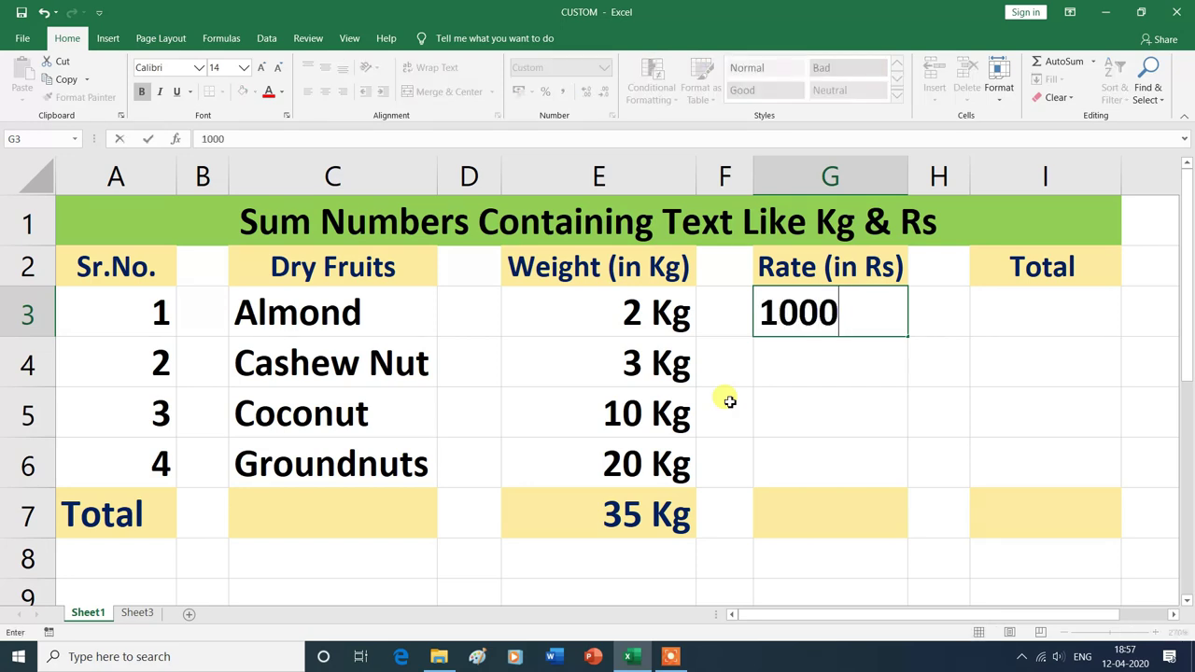
{"action": "key", "text": "Return"}
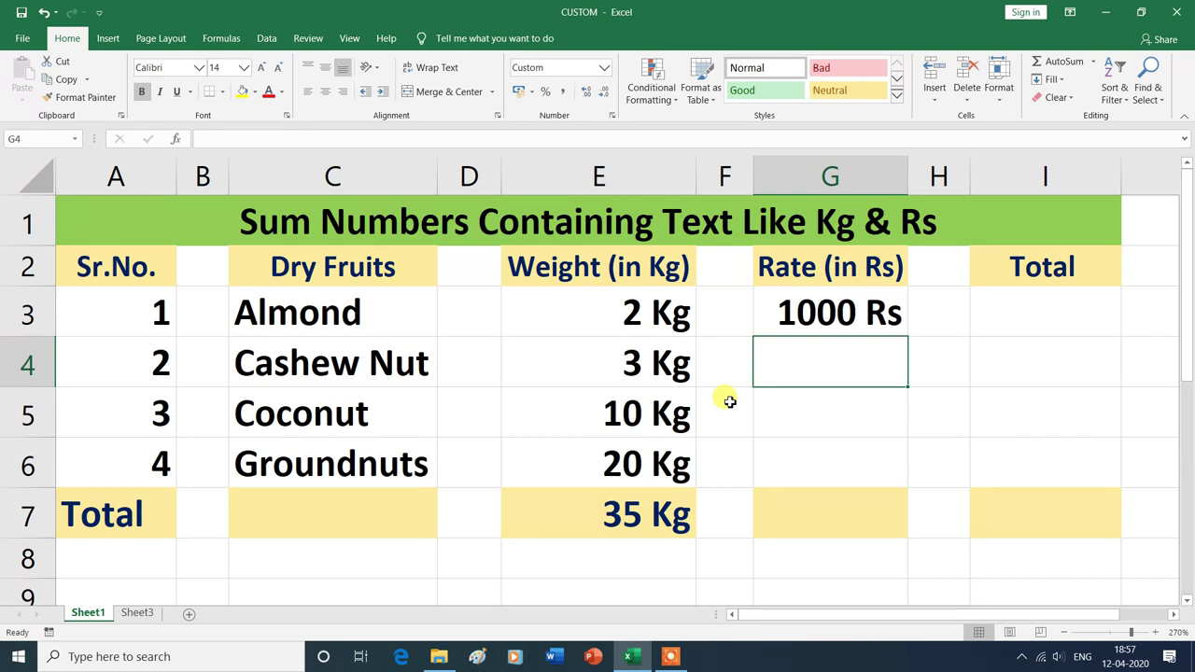
{"action": "type", "text": "11"}
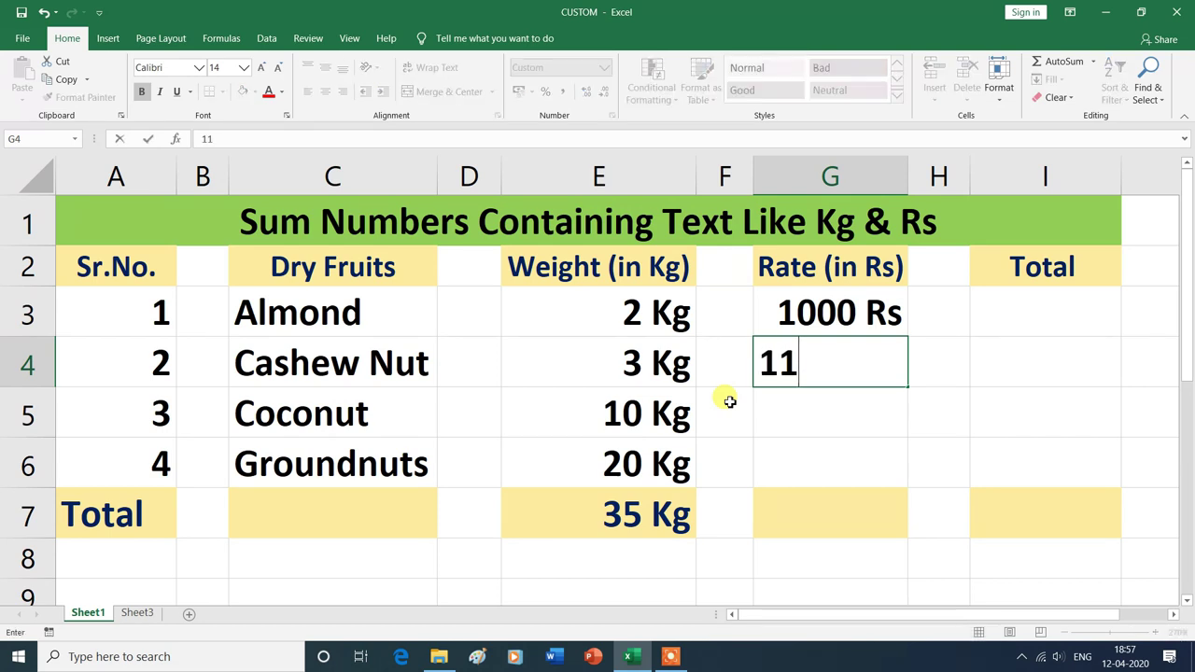
{"action": "type", "text": "00"}
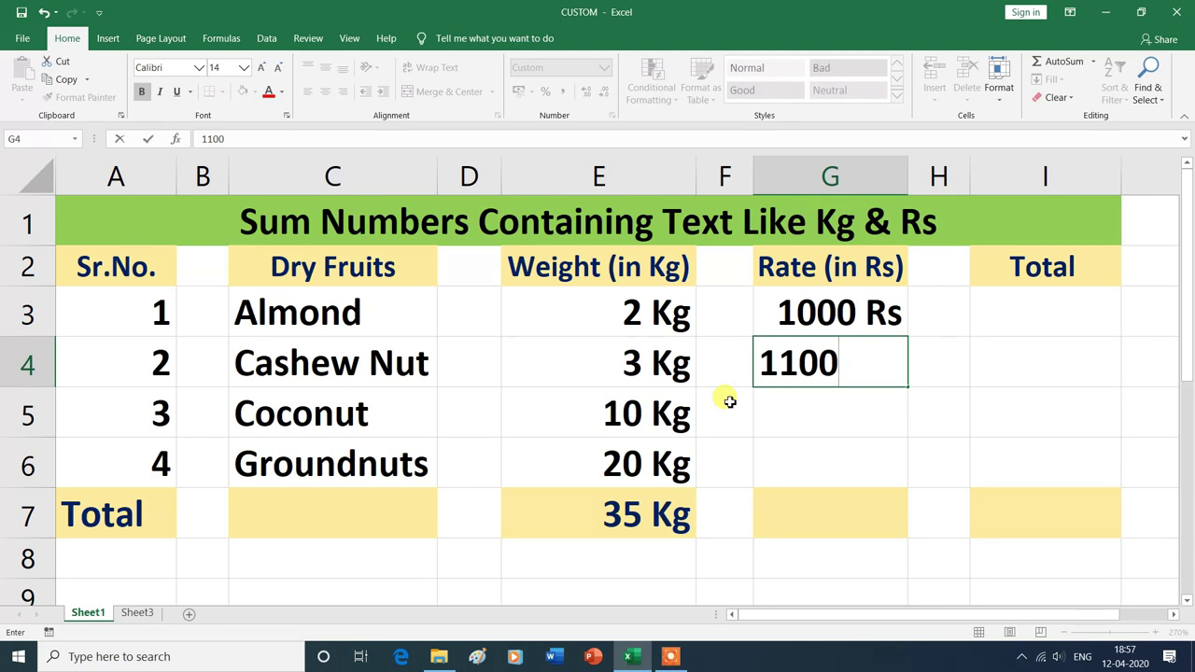
{"action": "key", "text": "Return"}
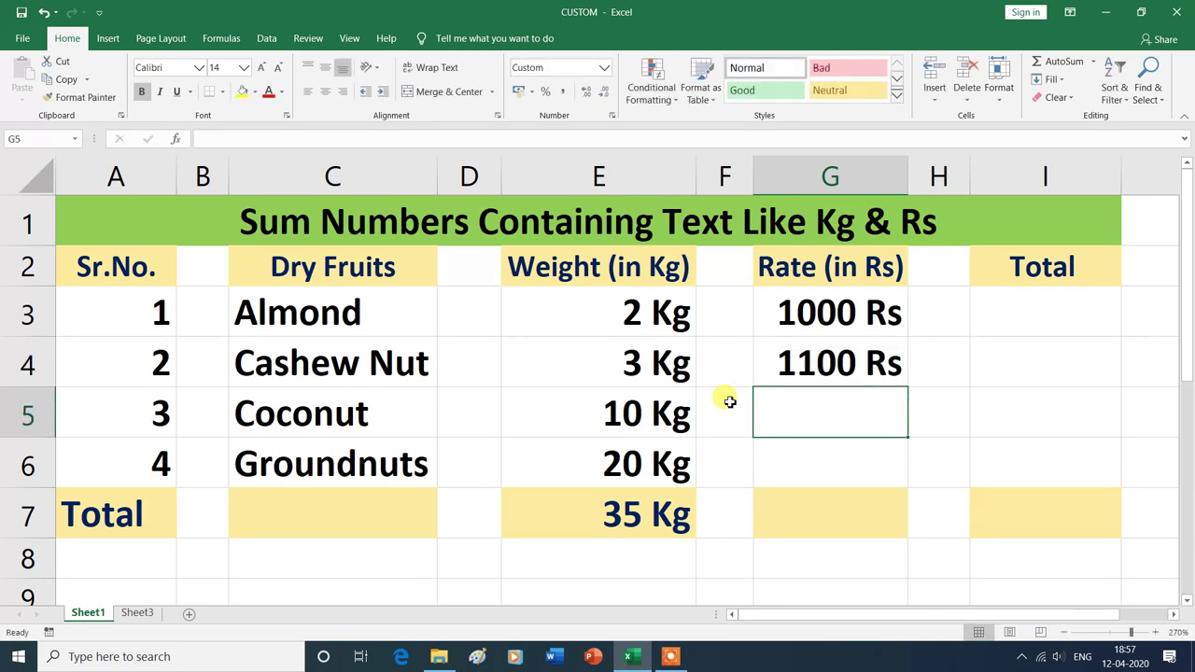
{"action": "type", "text": "800"}
{"action": "key", "text": "Return"}
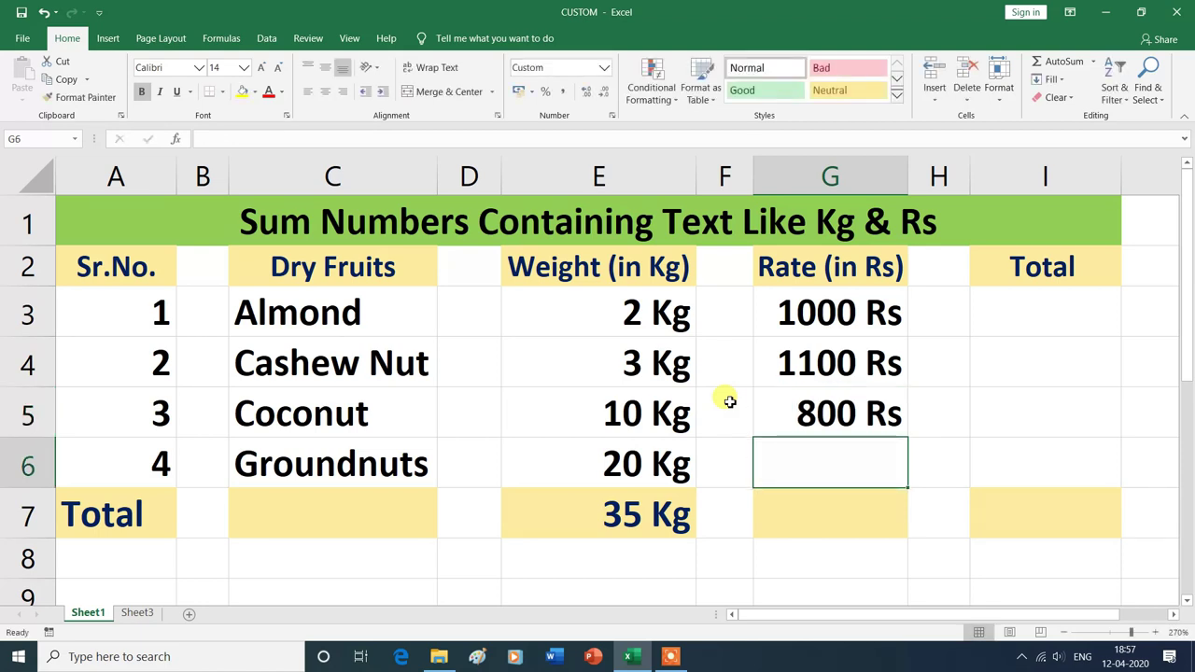
{"action": "type", "text": "900"}
{"action": "key", "text": "Return"}
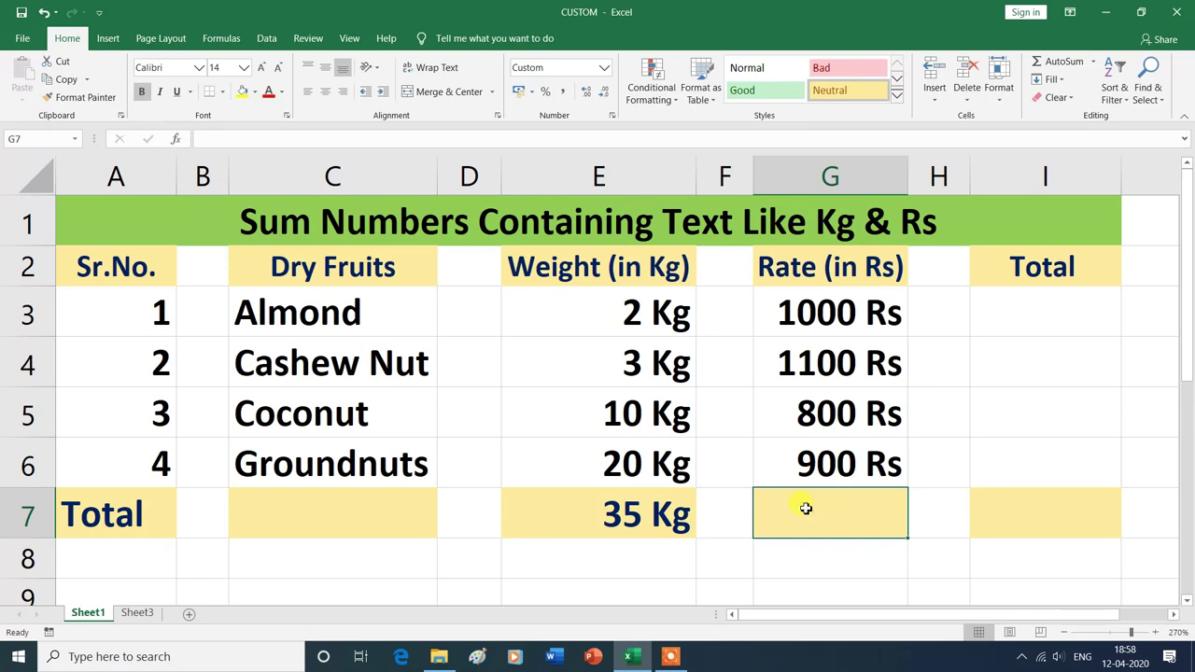
{"action": "type", "text": "="}
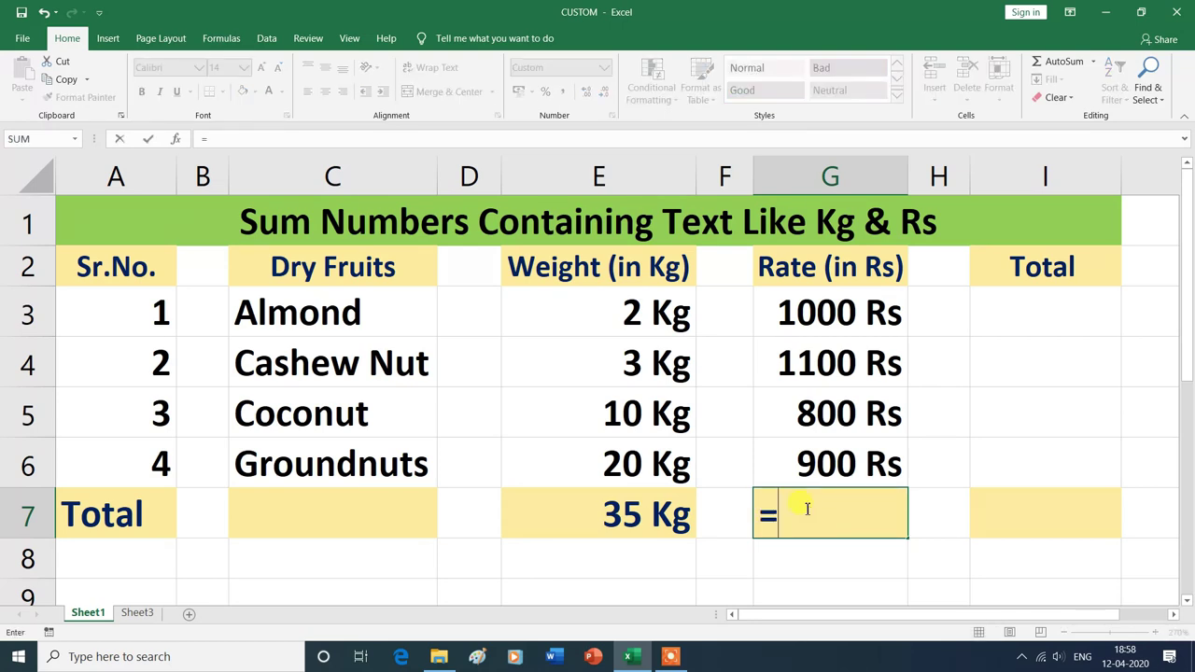
{"action": "type", "text": "sum"}
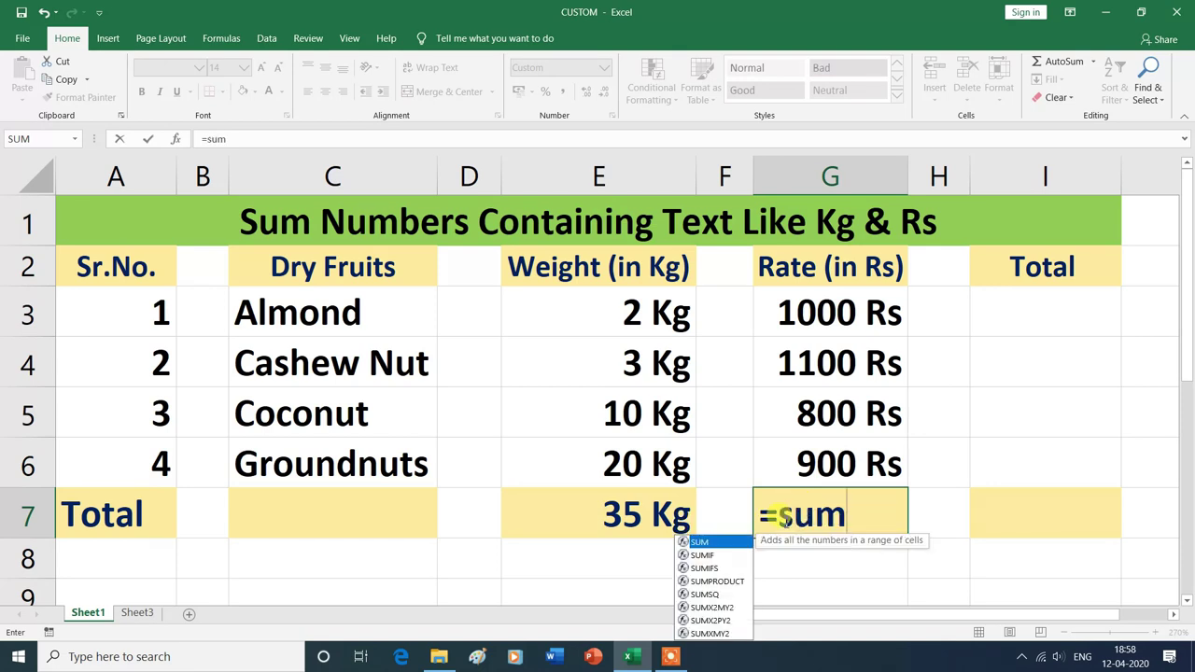
Step: Complete =SUM(G3:G6) in G7 so the Rate total shows 3800 Rs
{"action": "double_click", "coordinate": [727, 541]}
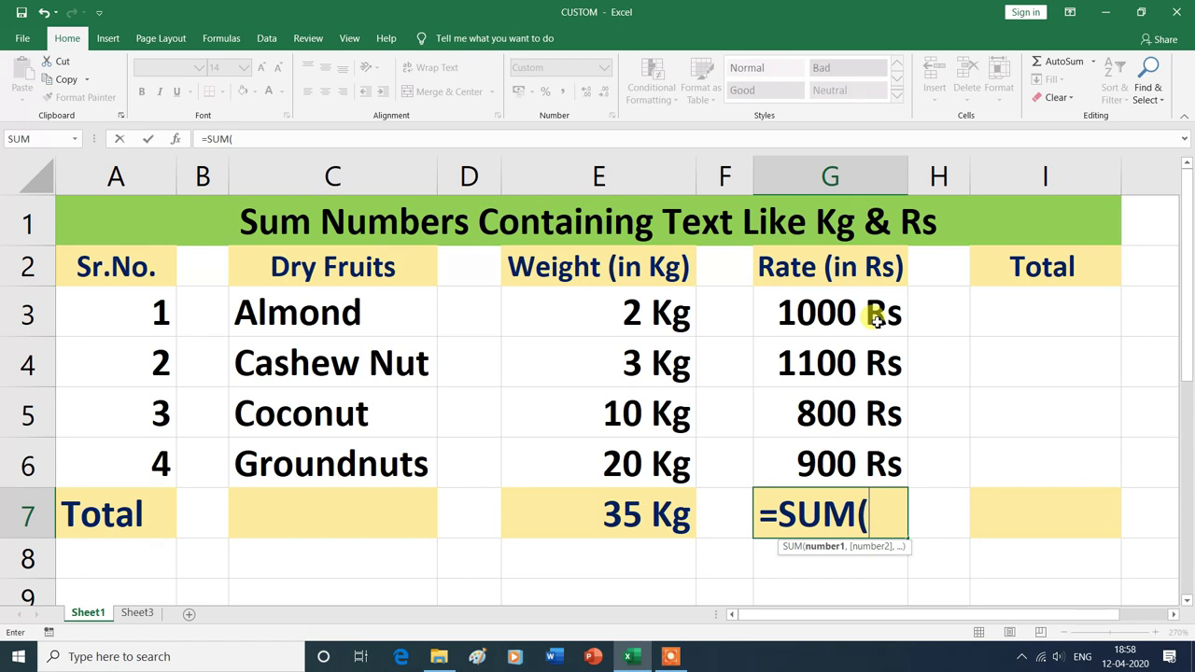
{"action": "left_click_drag", "start_coordinate": [876, 318], "coordinate": [874, 462]}
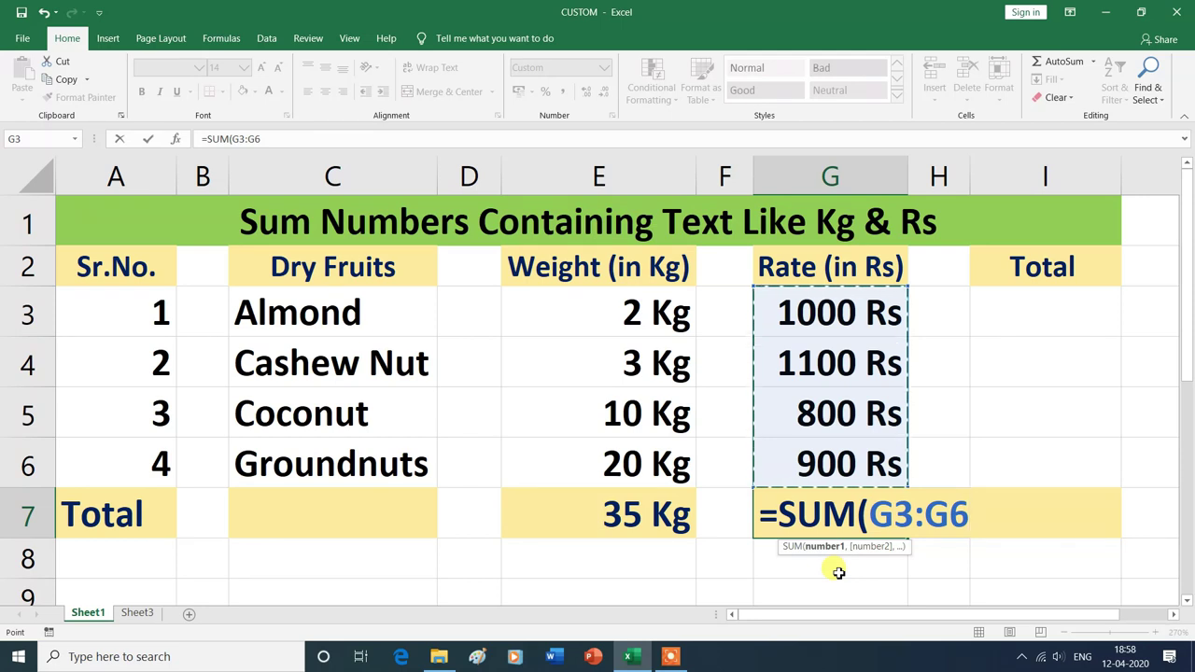
{"action": "type", "text": ")"}
{"action": "key", "text": "Return"}
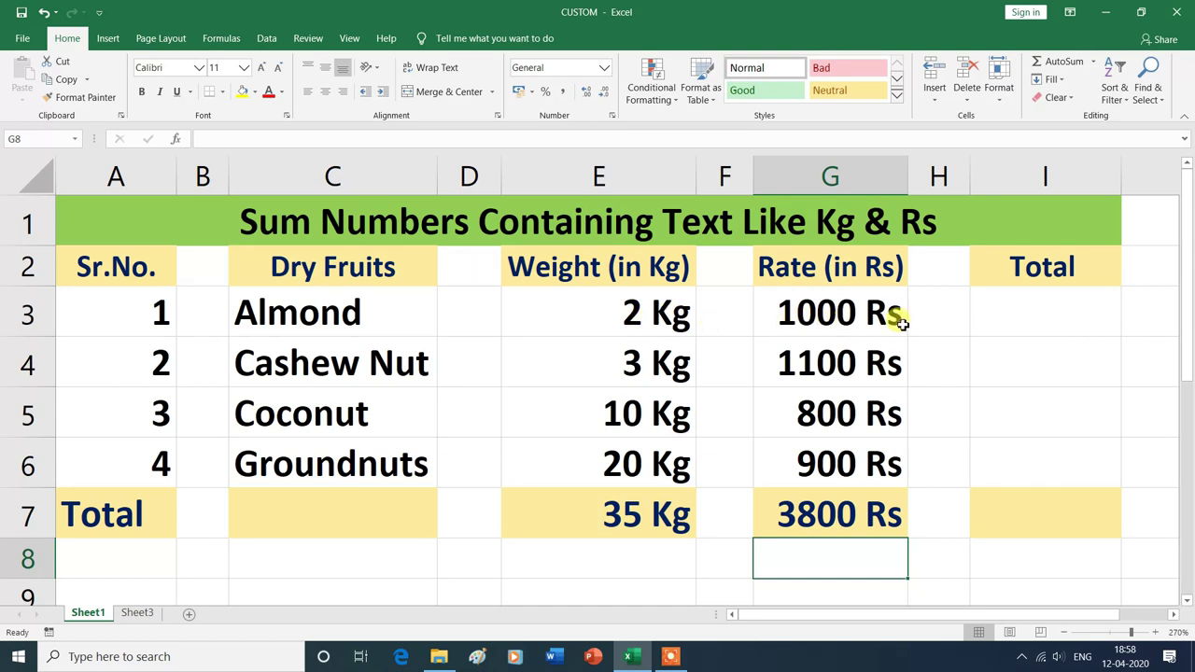
{"action": "left_click", "coordinate": [1026, 312]}
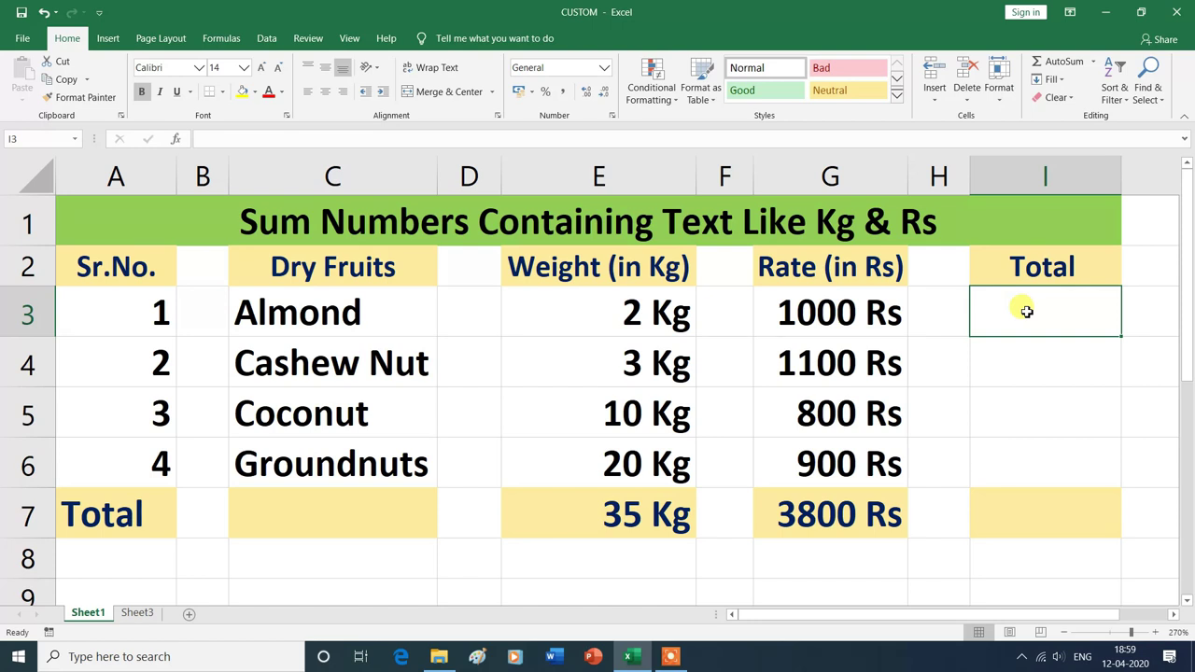
Step: Enter =G3*E3 in I3 and fill it down to I6, giving 2000, 3300, 8000, 18000
{"action": "type", "text": "="}
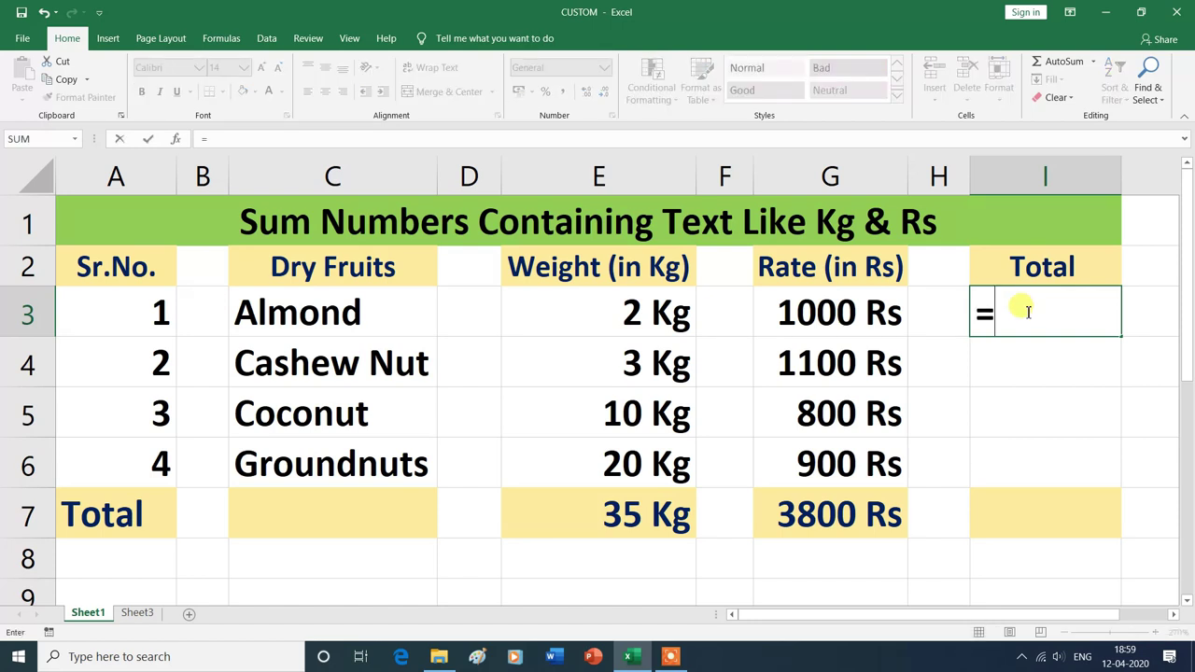
{"action": "left_click", "coordinate": [880, 315]}
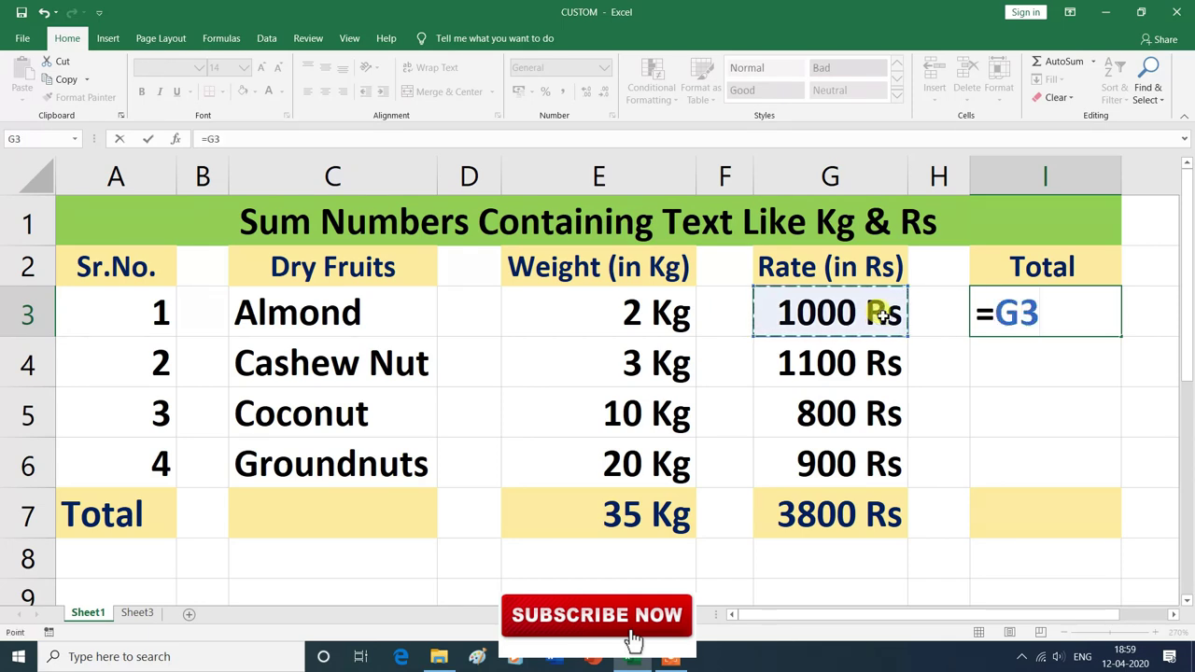
{"action": "type", "text": "*"}
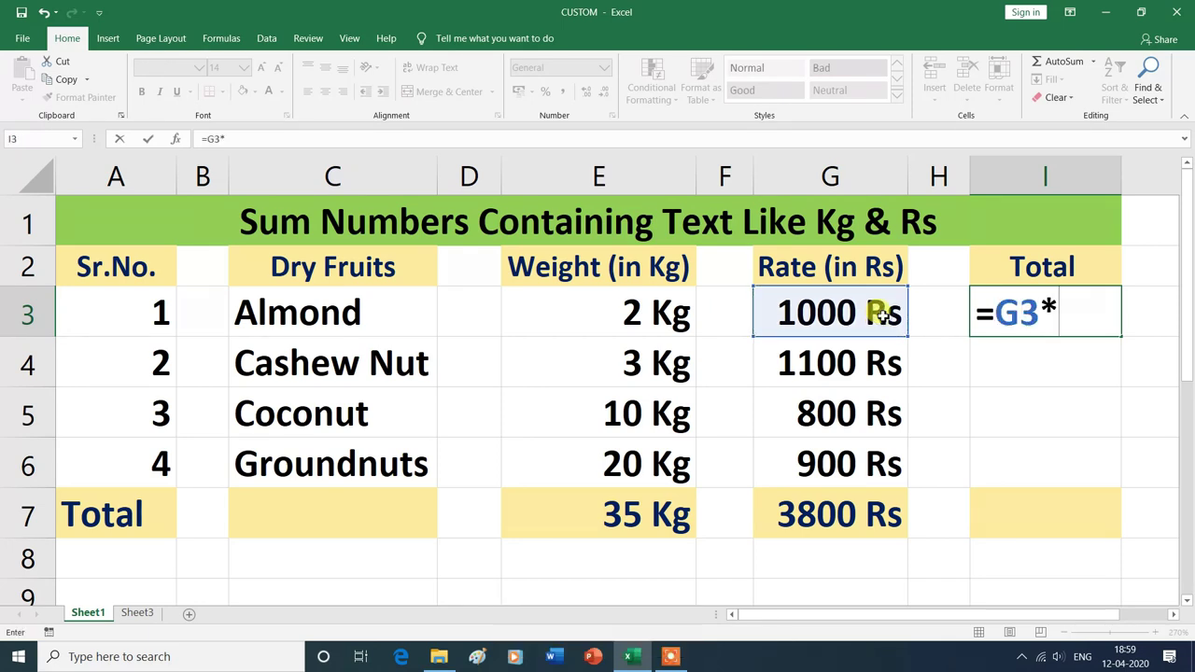
{"action": "left_click", "coordinate": [661, 317]}
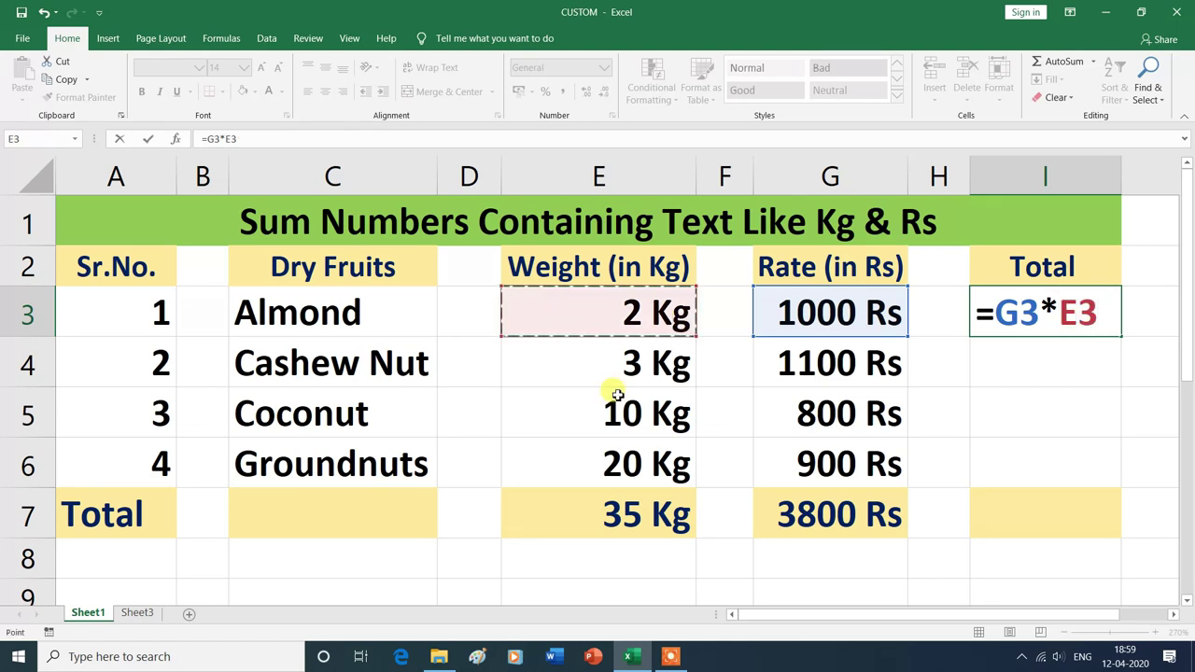
{"action": "key", "text": "Return"}
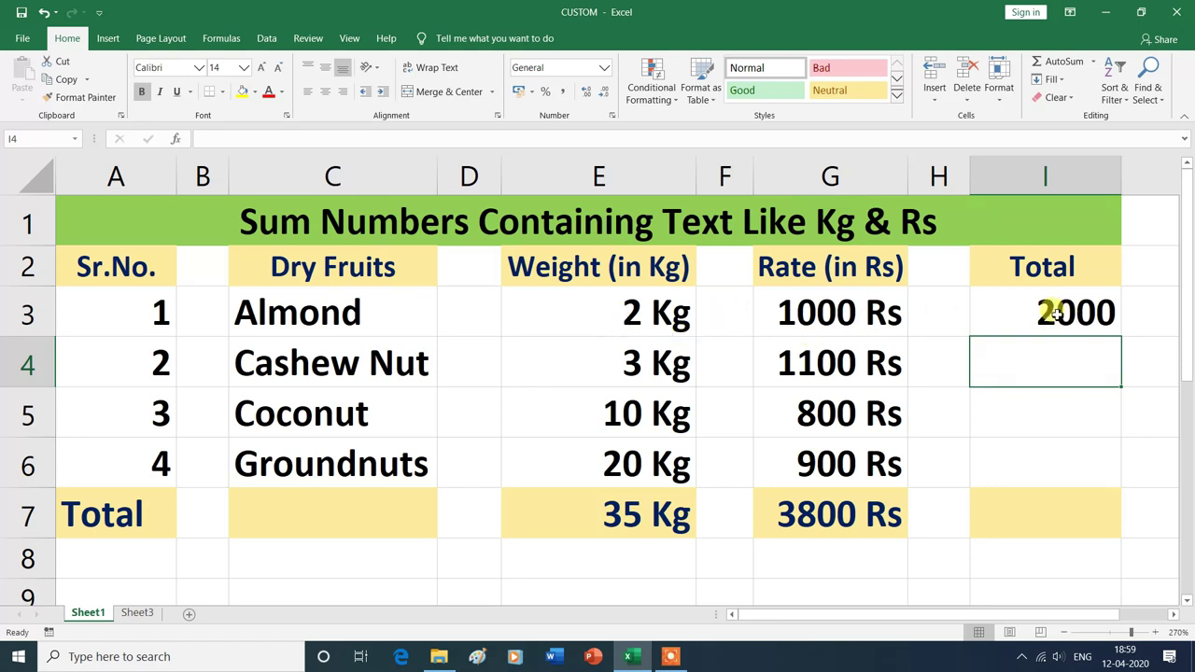
{"action": "left_click", "coordinate": [1041, 310]}
{"action": "left_click_drag", "start_coordinate": [1123, 337], "coordinate": [1123, 474]}
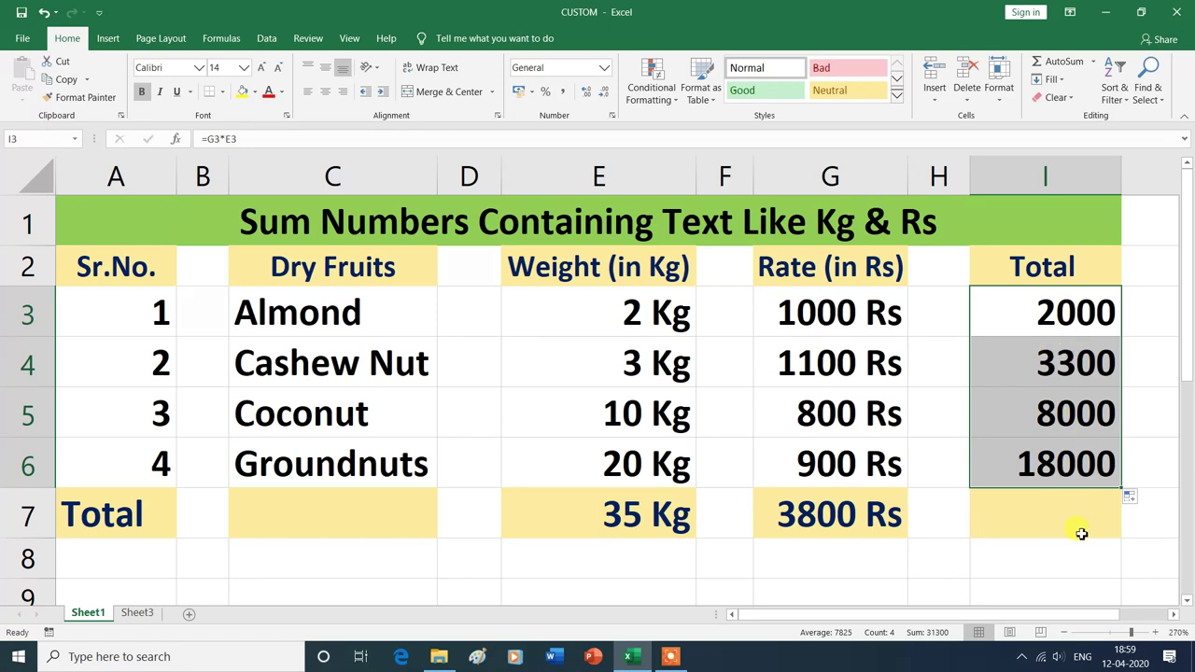
{"action": "left_click", "coordinate": [1012, 520]}
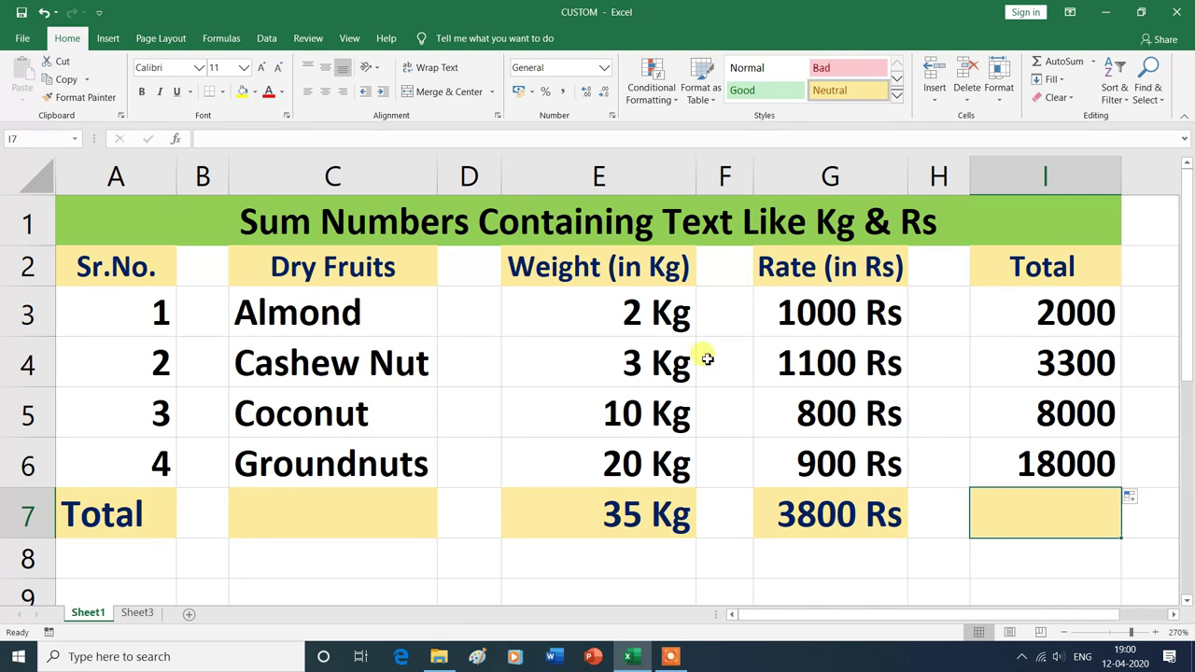
Step: Apply the custom number format 0 "Rs" to grand-total cell I7
{"action": "left_click", "coordinate": [604, 69]}
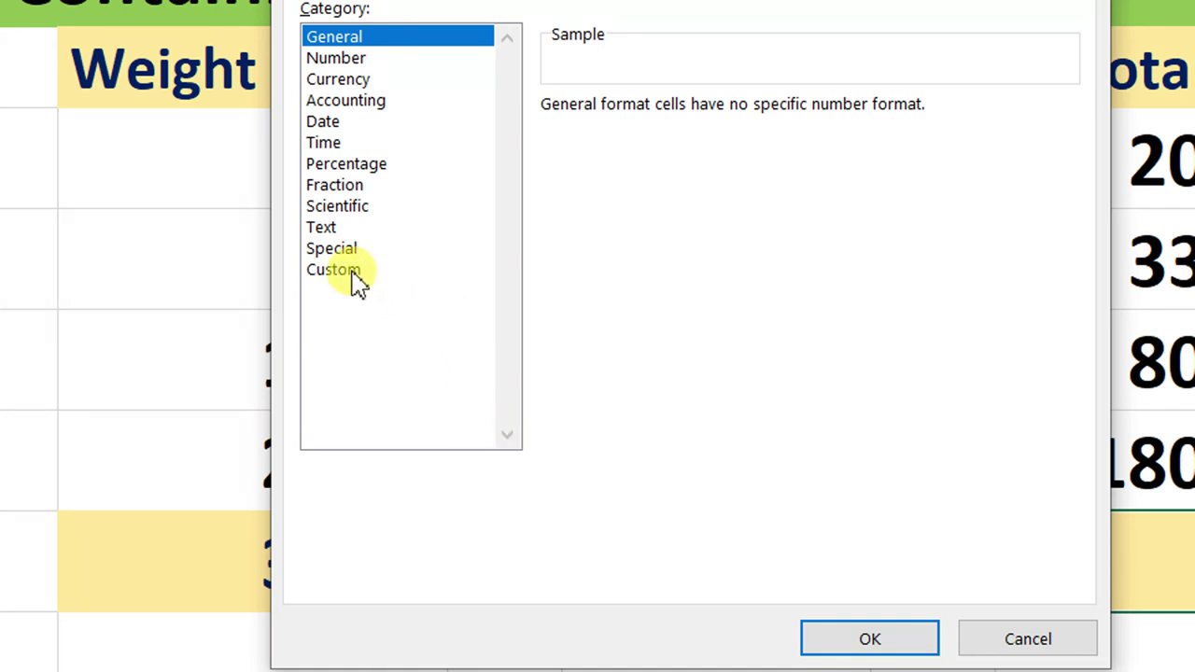
{"action": "left_click", "coordinate": [358, 283]}
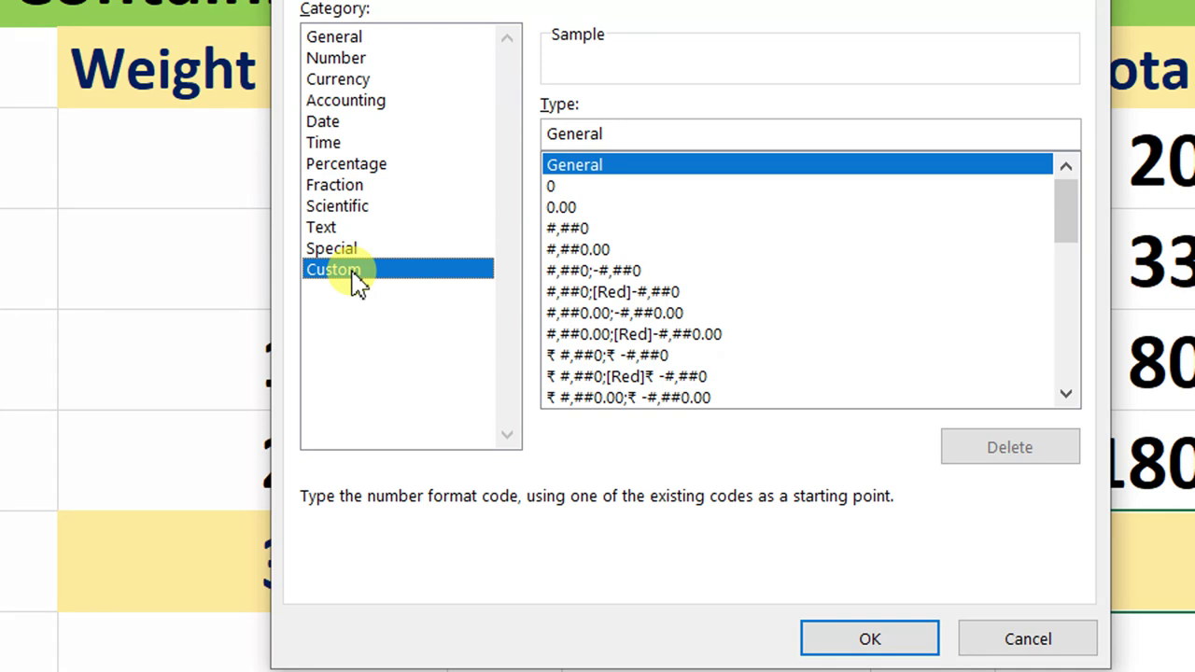
{"action": "left_click", "coordinate": [557, 193]}
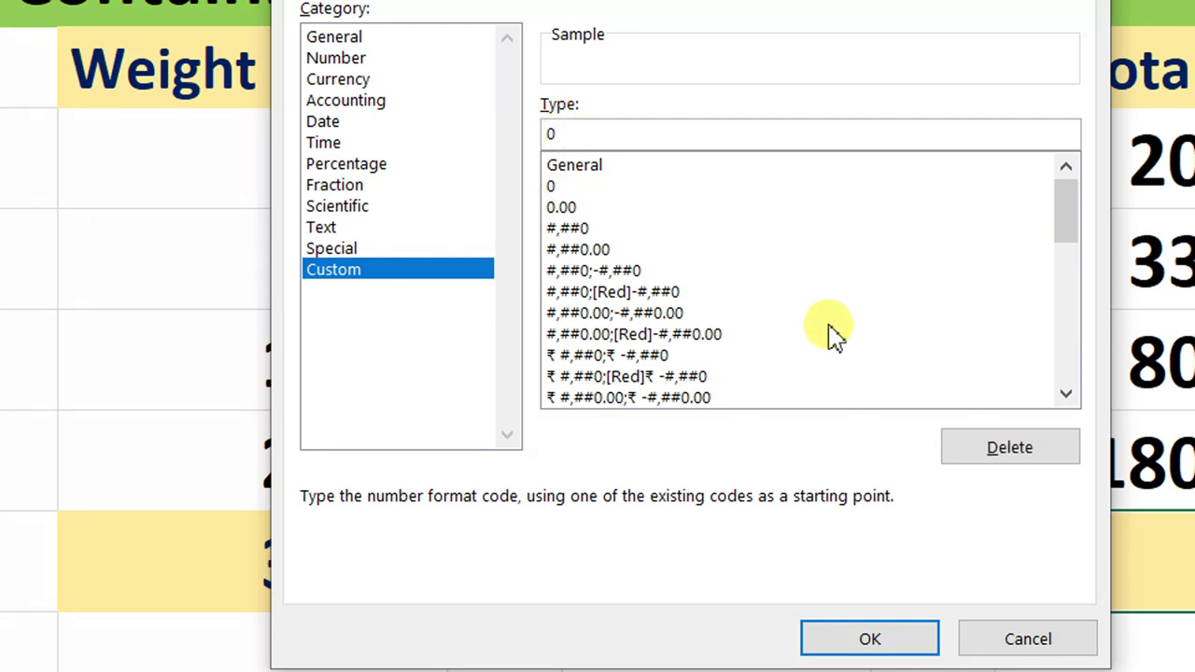
{"action": "type", "text": "\""}
{"action": "type", "text": "Rs"}
{"action": "type", "text": "\""}
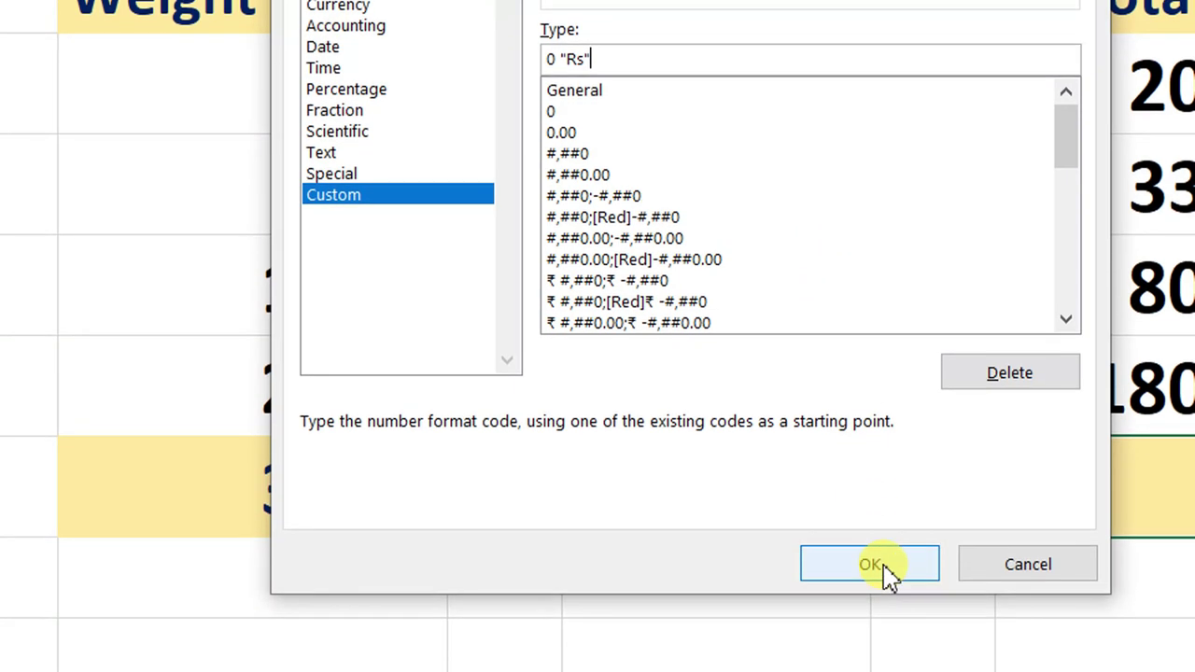
{"action": "left_click", "coordinate": [870, 566]}
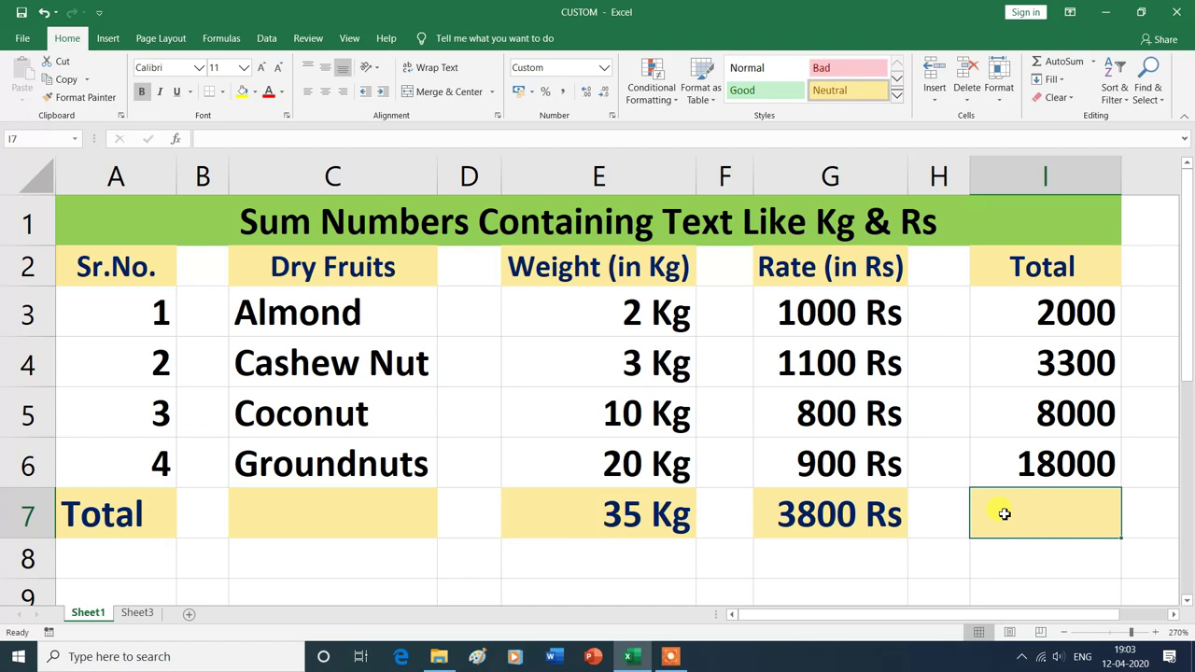
Step: Enter =SUM(I3:I6) in I7 to show a grand total of 31300 Rs
{"action": "type", "text": "="}
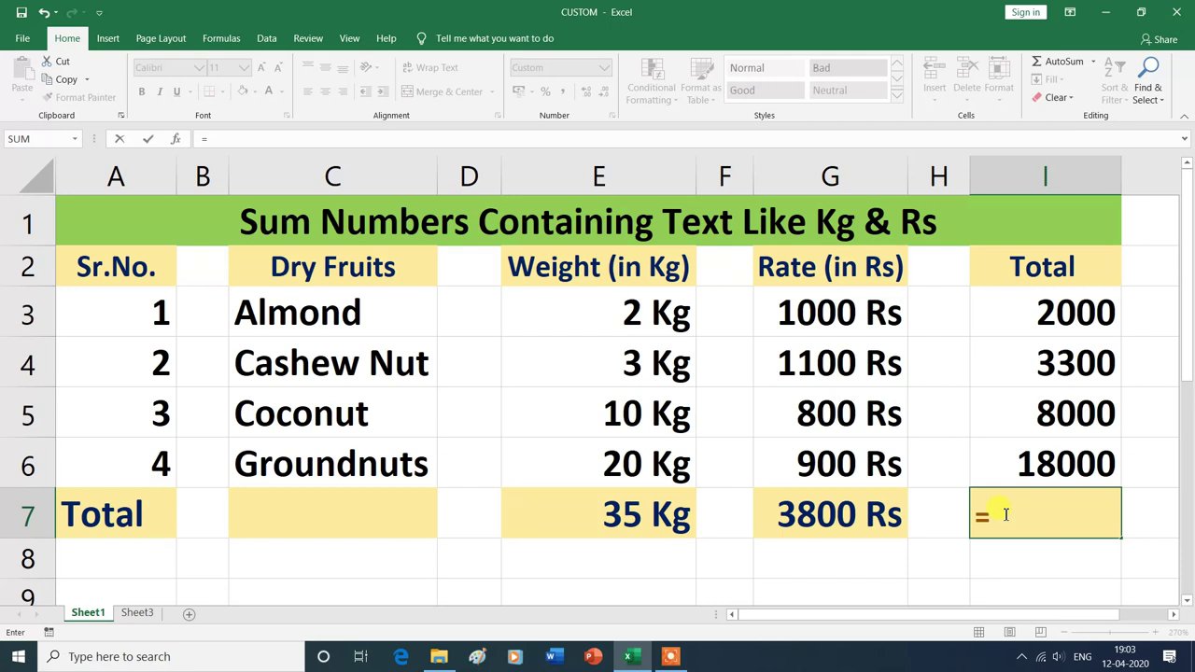
{"action": "type", "text": "sum"}
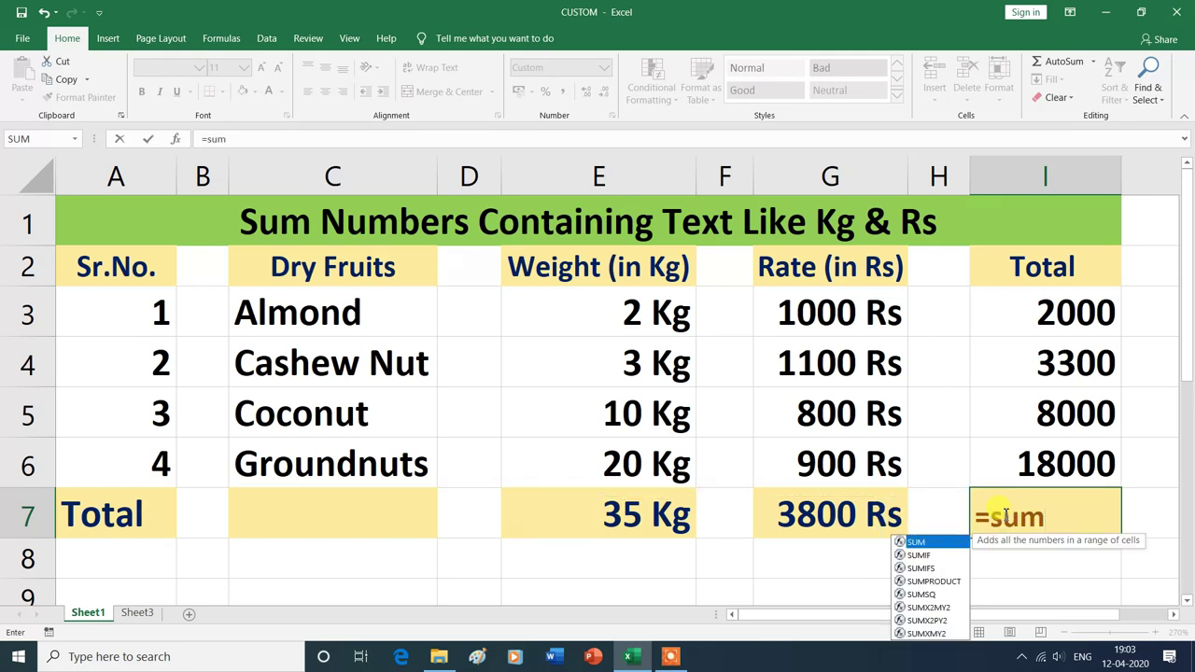
{"action": "double_click", "coordinate": [951, 543]}
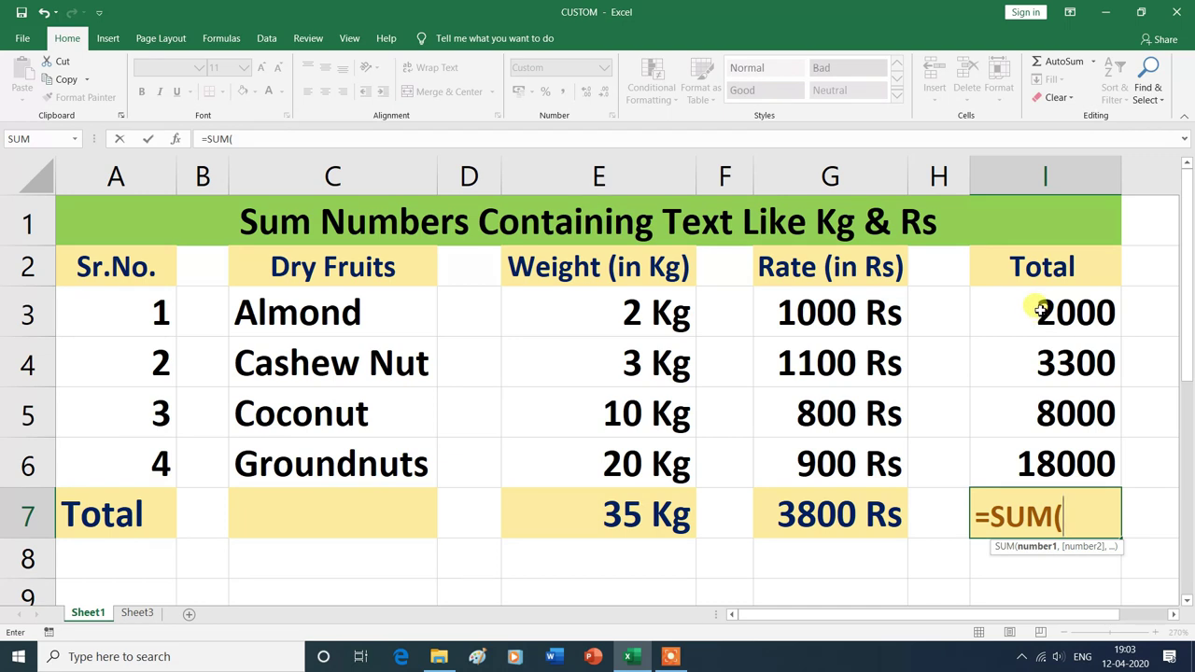
{"action": "left_click_drag", "start_coordinate": [1046, 318], "coordinate": [1058, 455]}
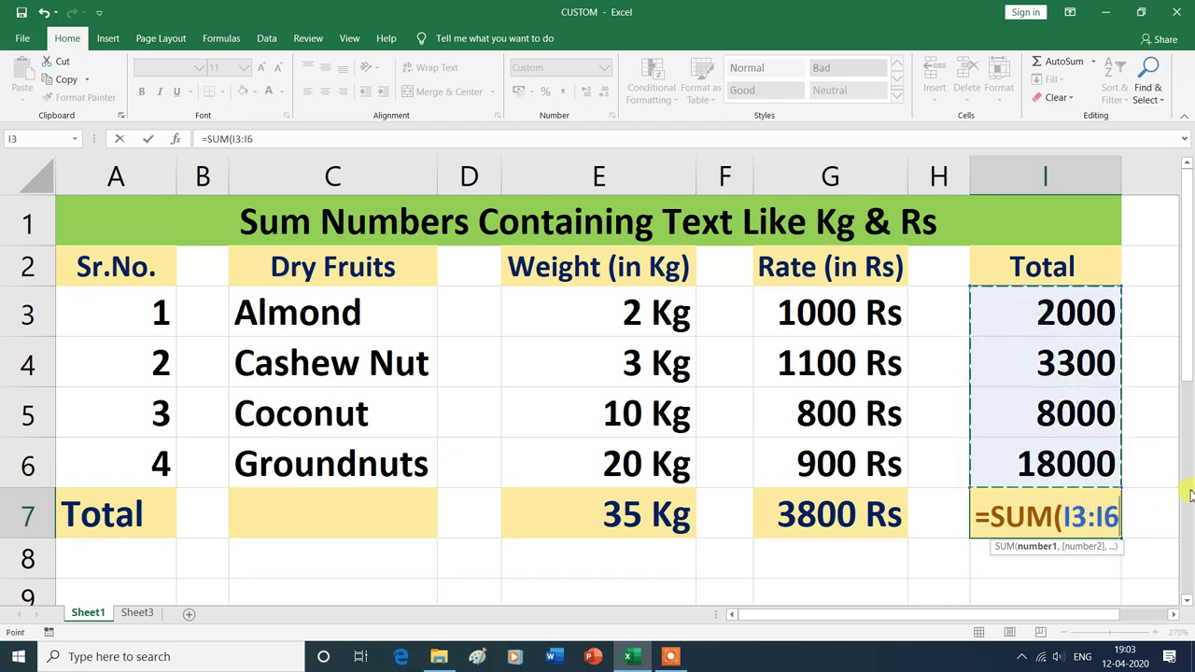
{"action": "type", "text": ")"}
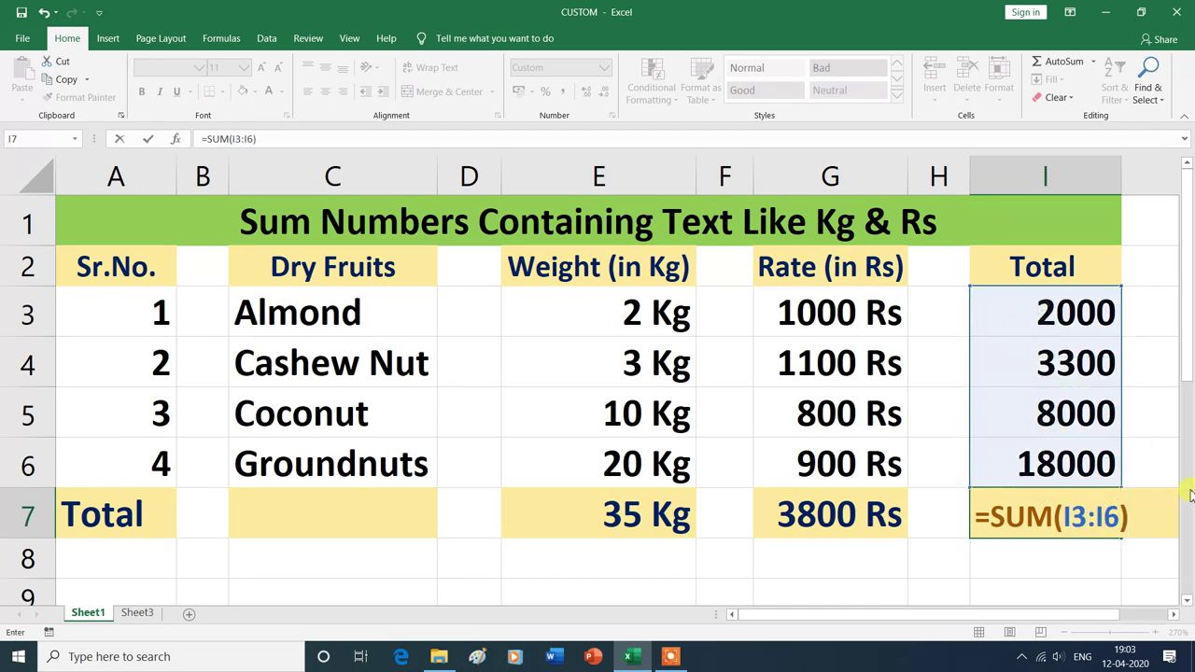
{"action": "key", "text": "Return"}
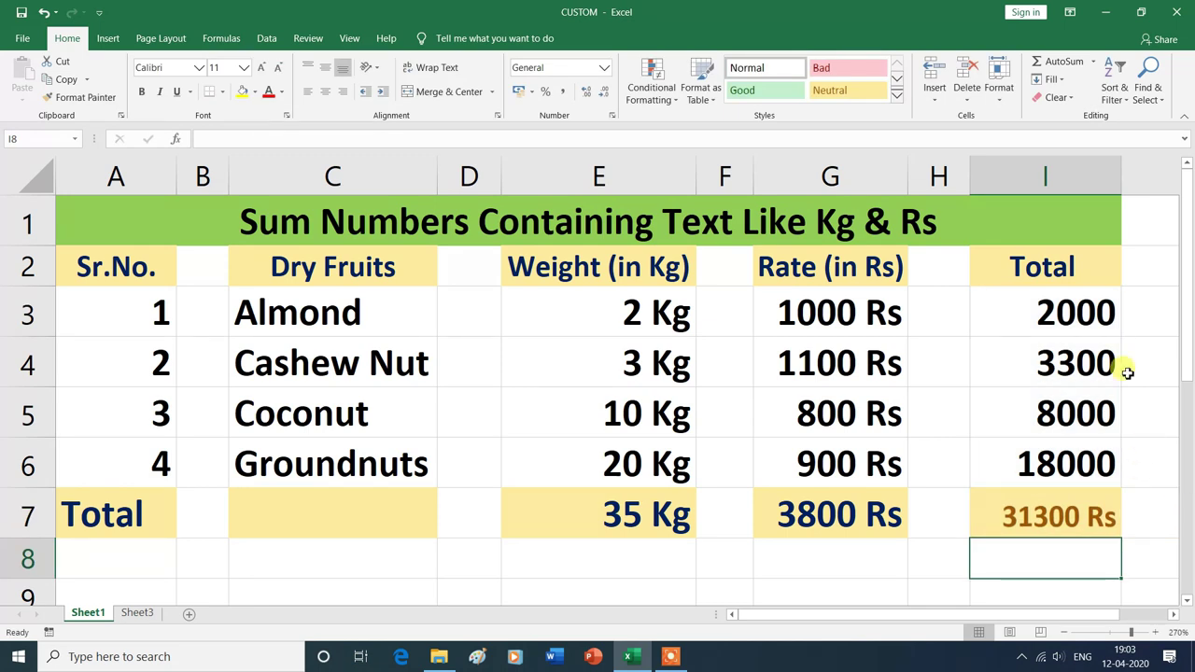